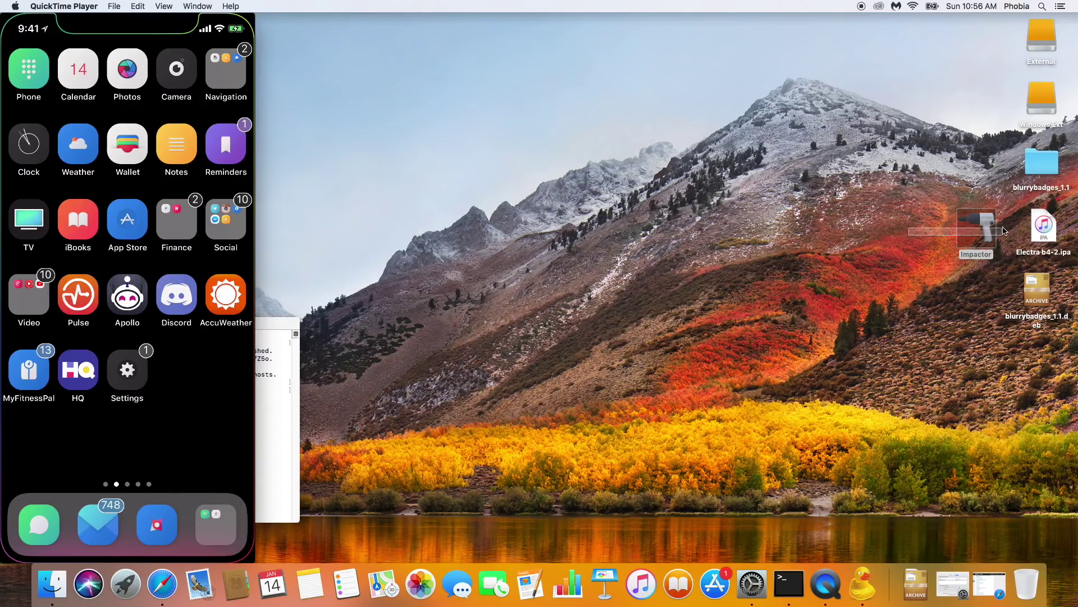
Step: Select the Electra b4-2.ipa file on the desktop
{"action": "left_click", "coordinate": [894, 235]}
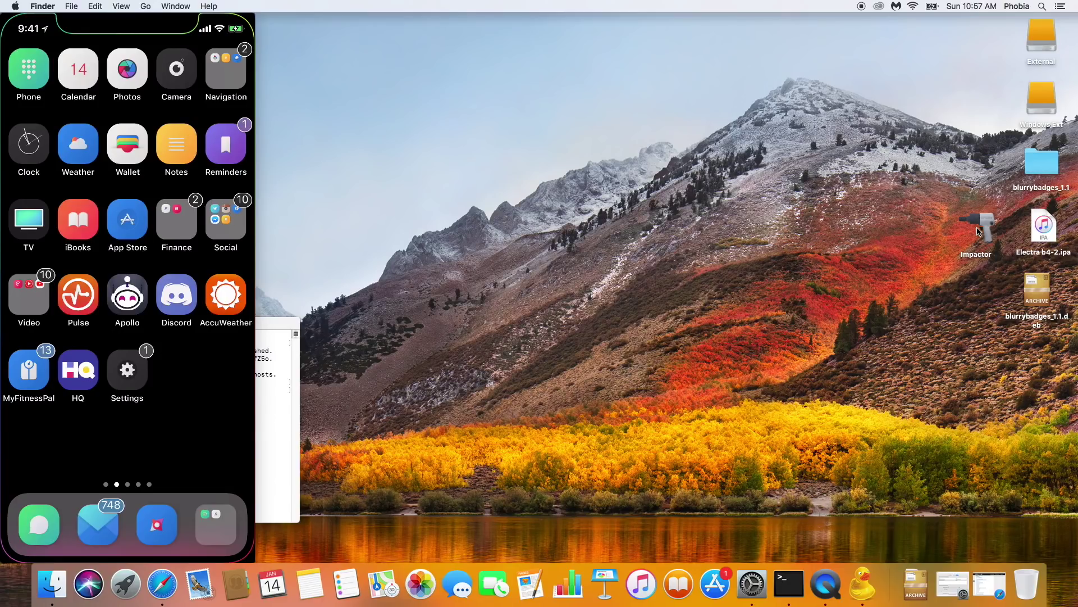
{"action": "left_click", "coordinate": [932, 230]}
{"action": "left_click", "coordinate": [987, 222]}
{"action": "left_click", "coordinate": [1040, 225]}
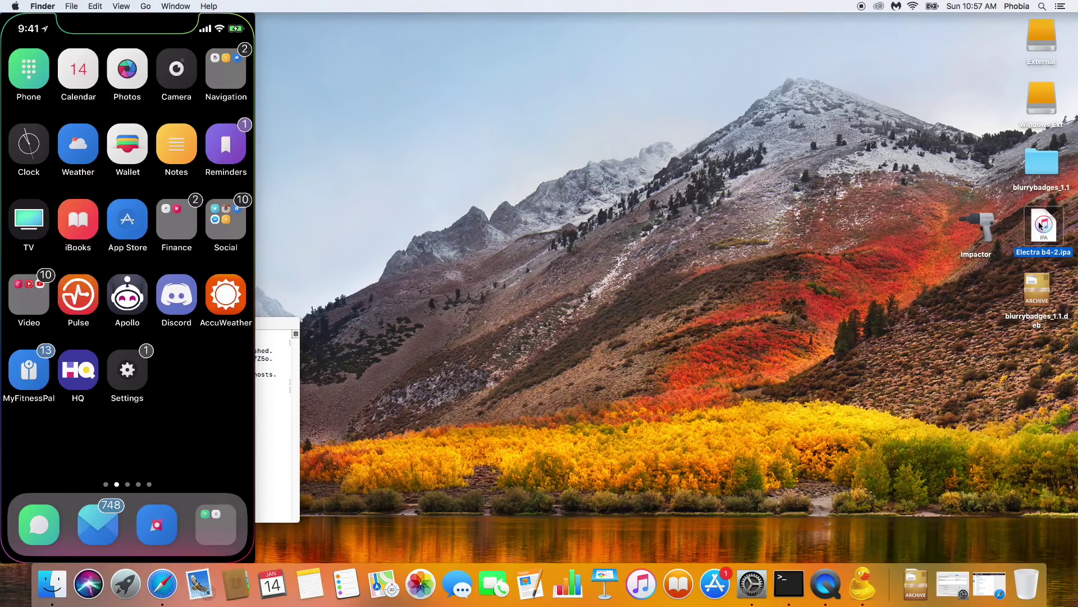
Step: Select blurrybadges_1.1.deb and review the fully compatible tweaks on the Electra compatibility page
{"action": "mouse_move", "coordinate": [126, 163]}
{"action": "left_click", "coordinate": [1042, 297]}
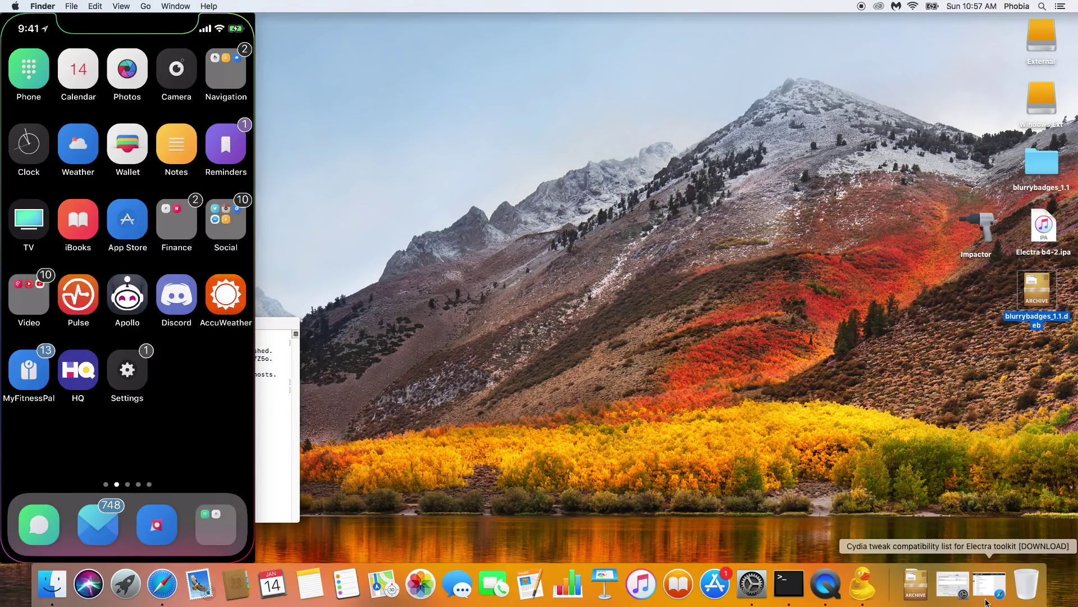
{"action": "left_click", "coordinate": [990, 585]}
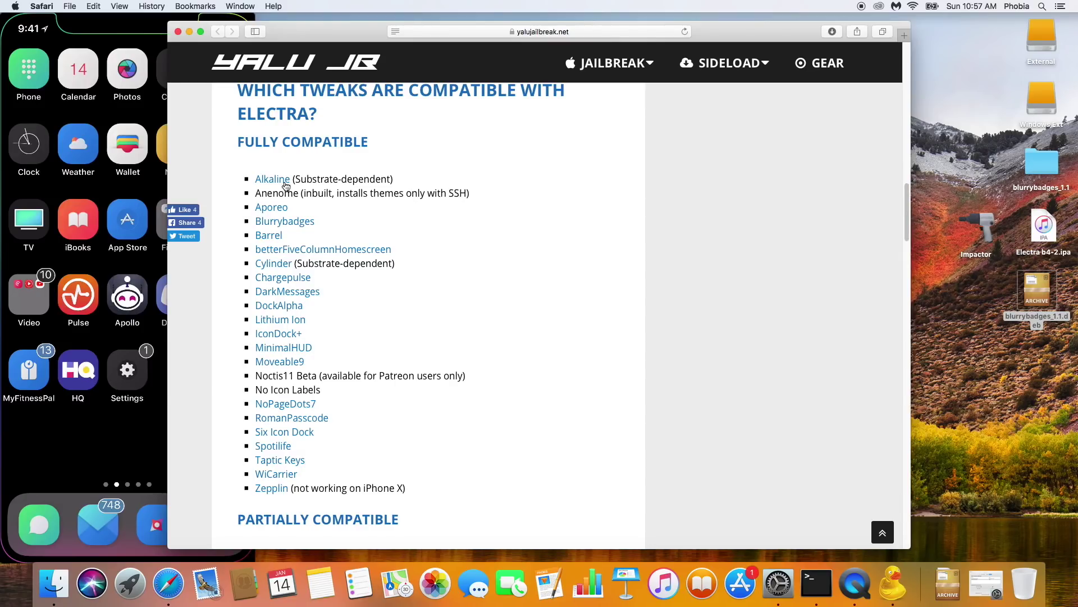
{"action": "left_click_drag", "start_coordinate": [253, 178], "coordinate": [490, 489]}
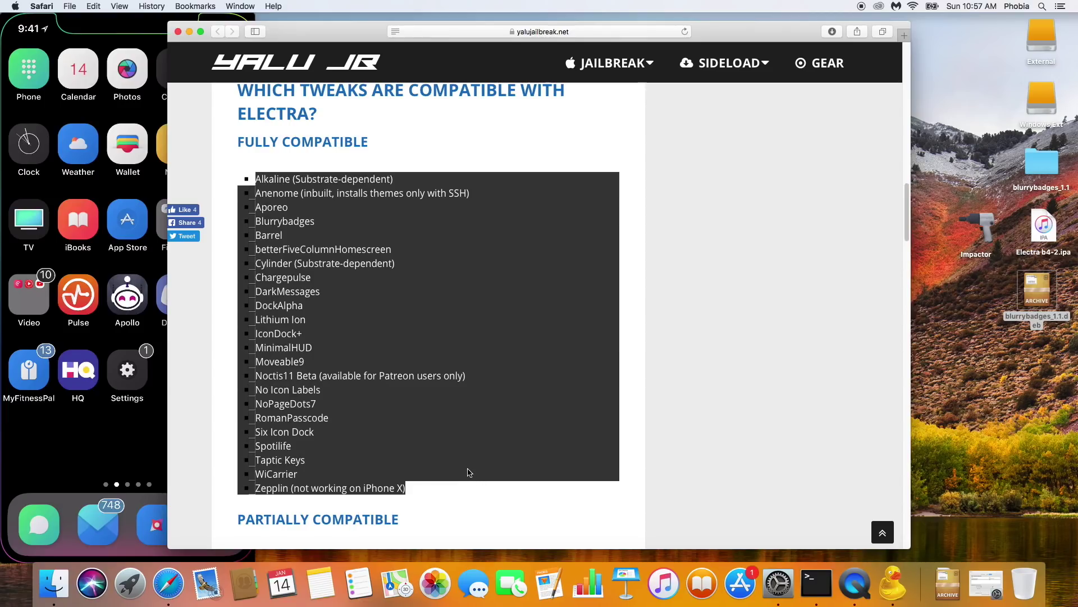
{"action": "left_click", "coordinate": [425, 303]}
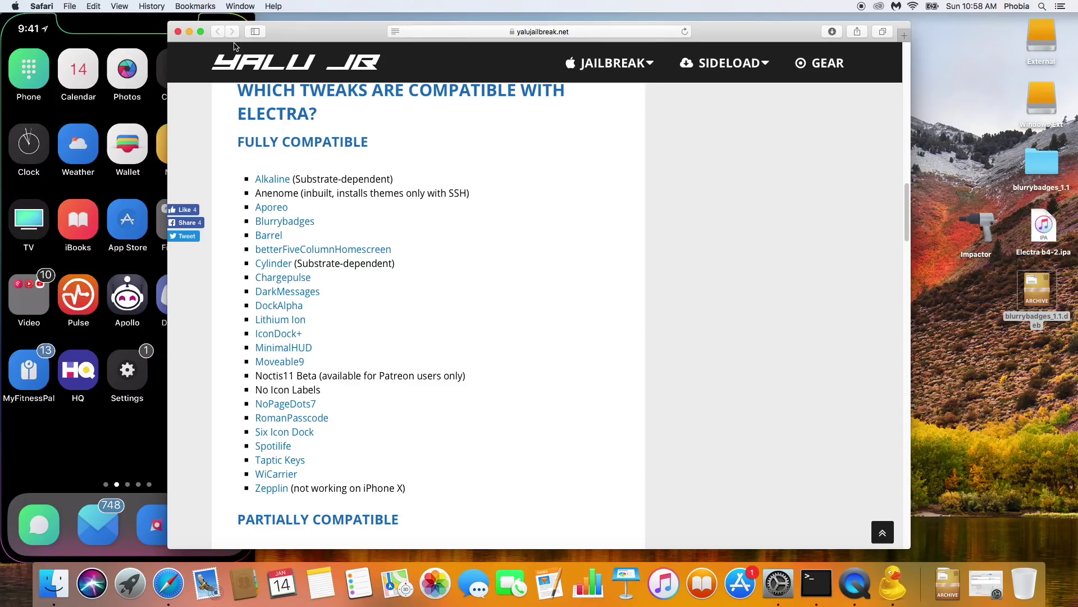
{"action": "left_click", "coordinate": [190, 31]}
Step: Load Electra b4-2.ipa into Cydia Impactor, cancel the Apple ID prompt, and close Impactor
{"action": "mouse_move", "coordinate": [193, 202]}
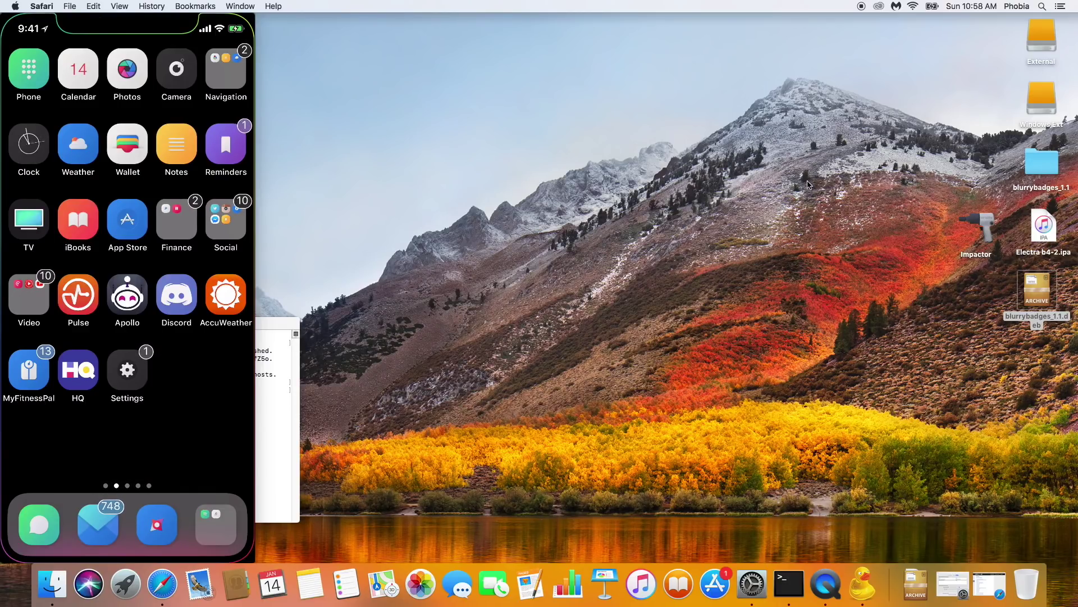
{"action": "double_click", "coordinate": [980, 227]}
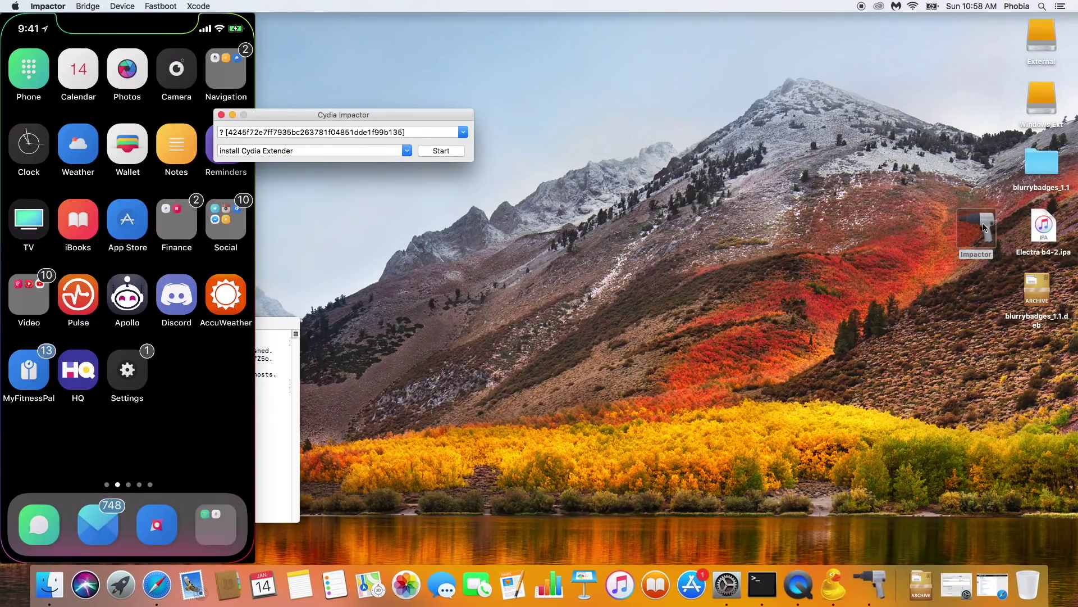
{"action": "left_click_drag", "start_coordinate": [341, 117], "coordinate": [630, 177]}
{"action": "left_click_drag", "start_coordinate": [1047, 230], "coordinate": [627, 193]}
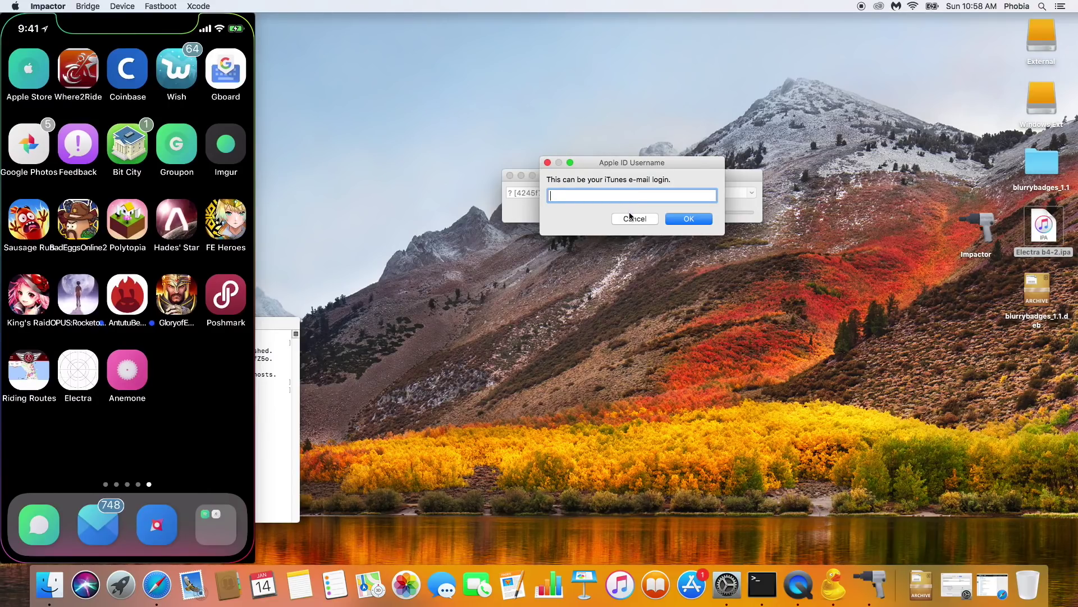
{"action": "left_click", "coordinate": [635, 218]}
{"action": "left_click", "coordinate": [510, 176]}
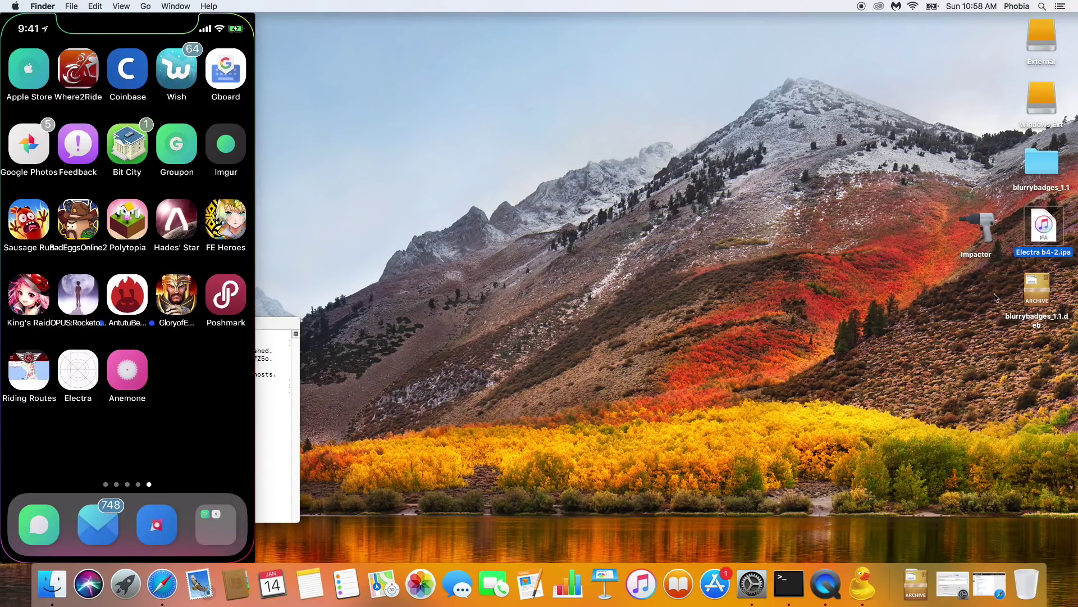
Step: Relaunch Cydia Impactor, set it aside, and extract blurrybadges_1.1.deb
{"action": "double_click", "coordinate": [977, 227]}
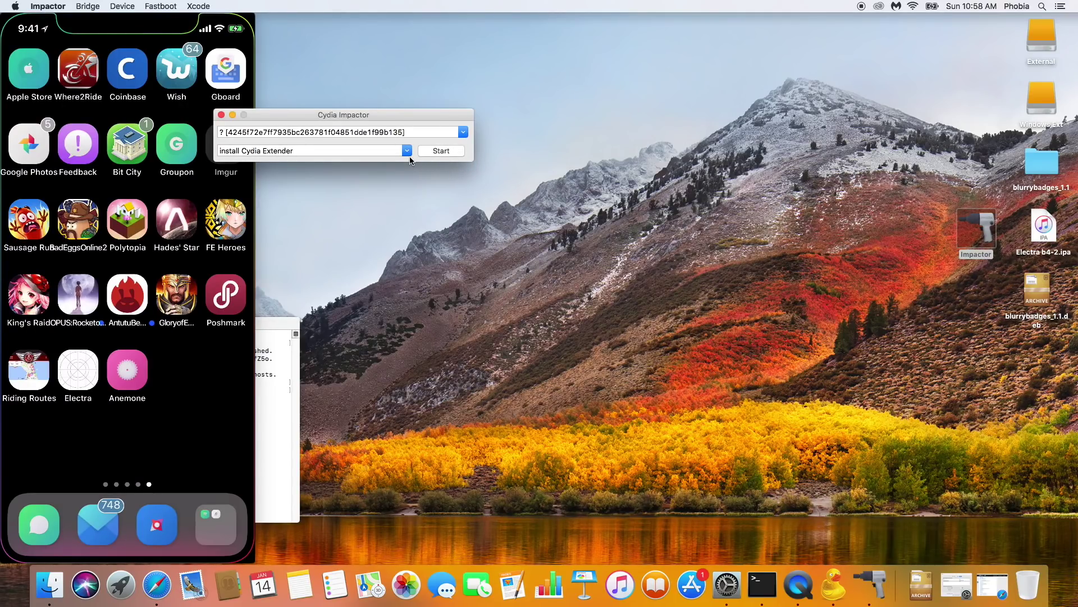
{"action": "left_click", "coordinate": [232, 114]}
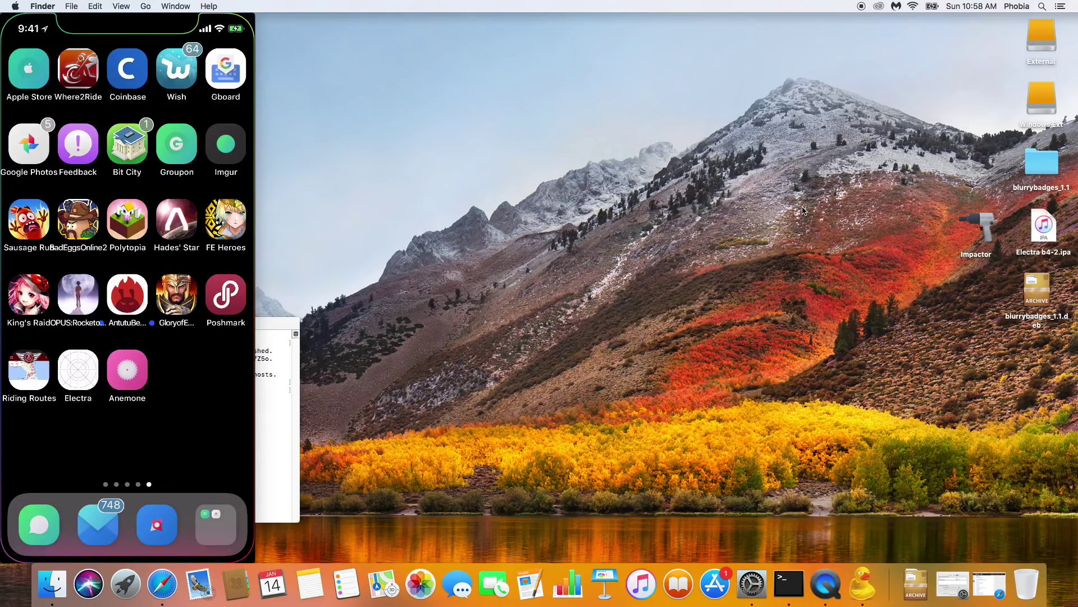
{"action": "left_click", "coordinate": [1038, 295]}
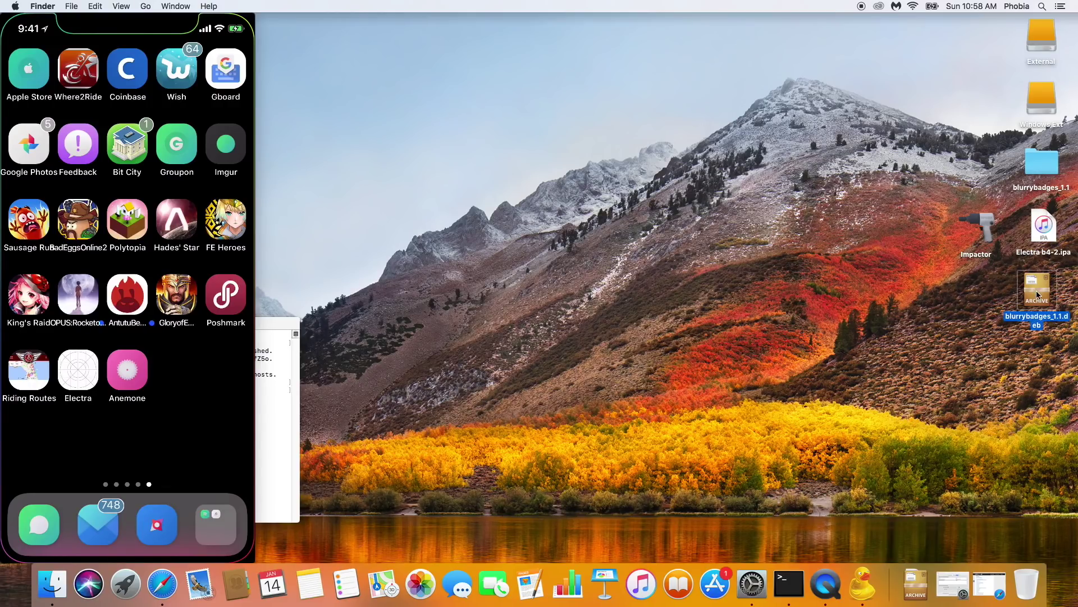
{"action": "double_click", "coordinate": [1037, 290]}
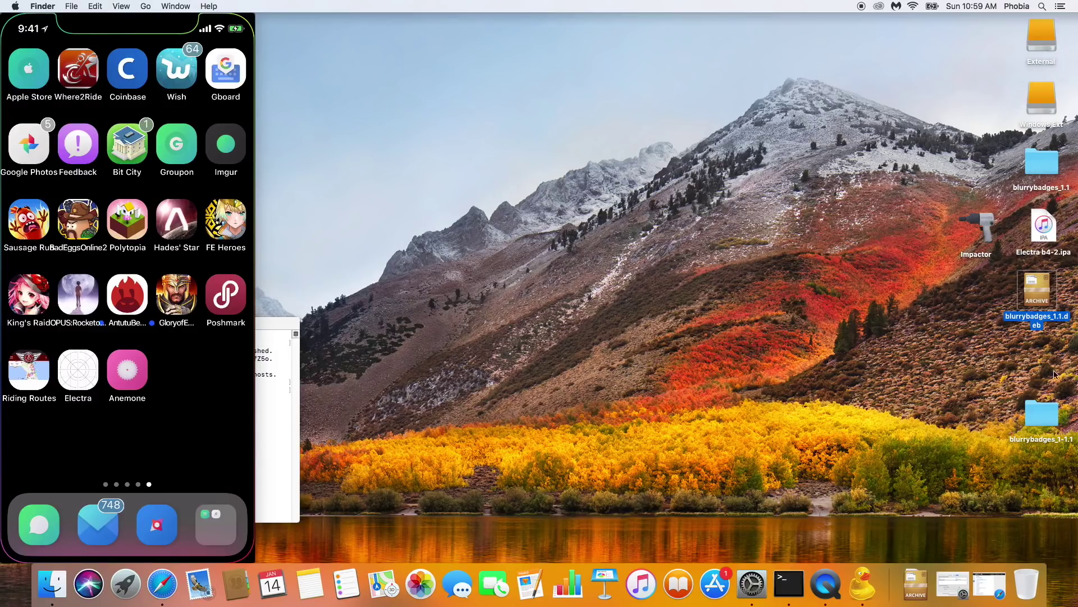
Step: Trash and permanently delete the old blurrybadges_1.1 folder, then open blurrybadges_1-1.1
{"action": "left_click", "coordinate": [1034, 418]}
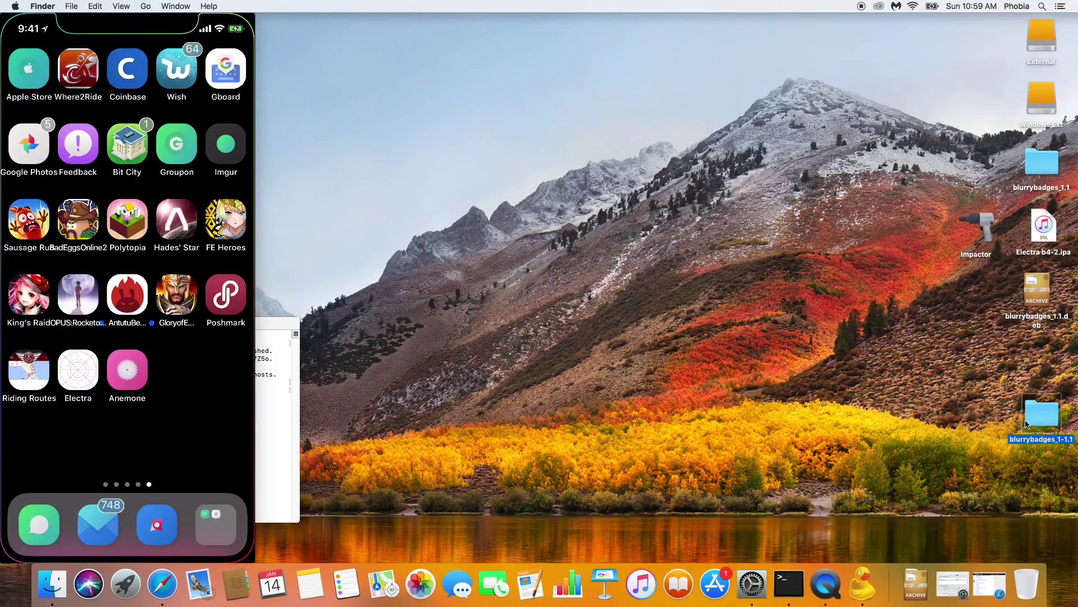
{"action": "left_click_drag", "start_coordinate": [1046, 162], "coordinate": [1027, 584]}
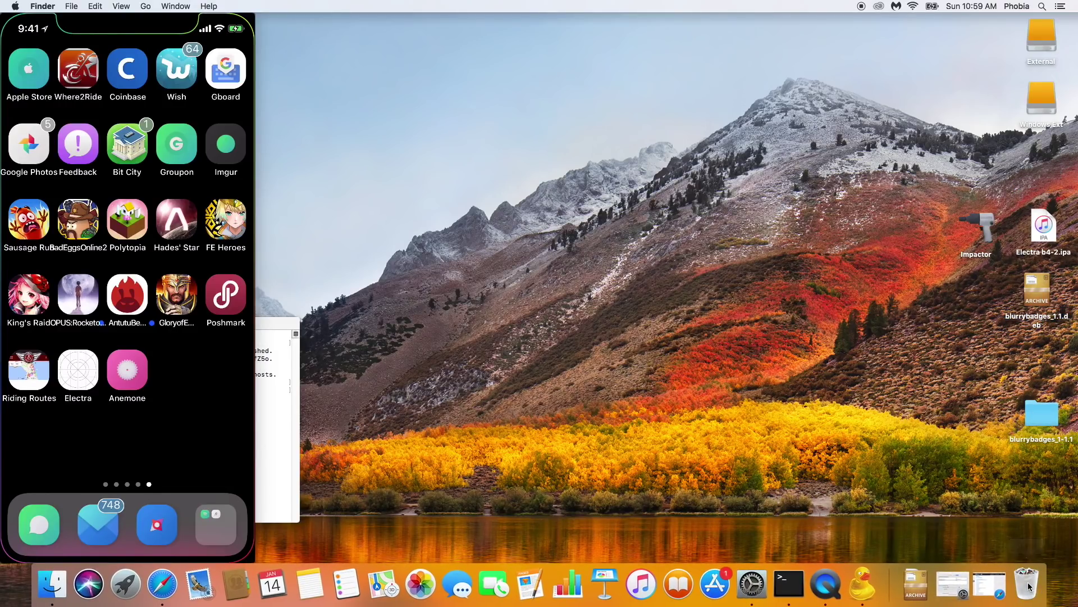
{"action": "right_click", "coordinate": [1027, 584]}
{"action": "left_click", "coordinate": [1029, 542]}
{"action": "left_click_drag", "start_coordinate": [1040, 414], "coordinate": [1044, 160]}
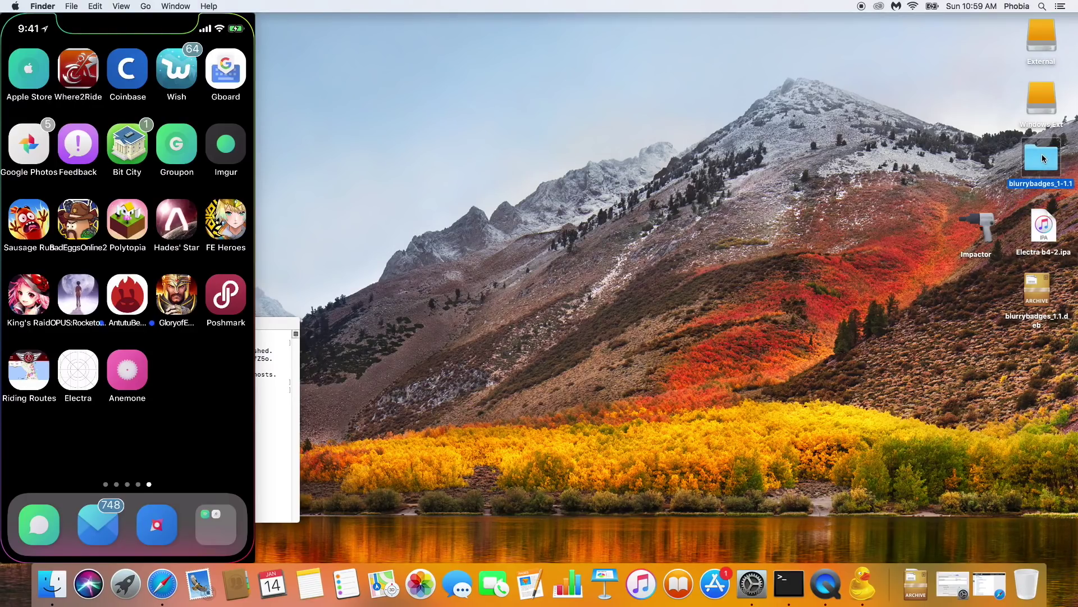
{"action": "double_click", "coordinate": [1041, 160]}
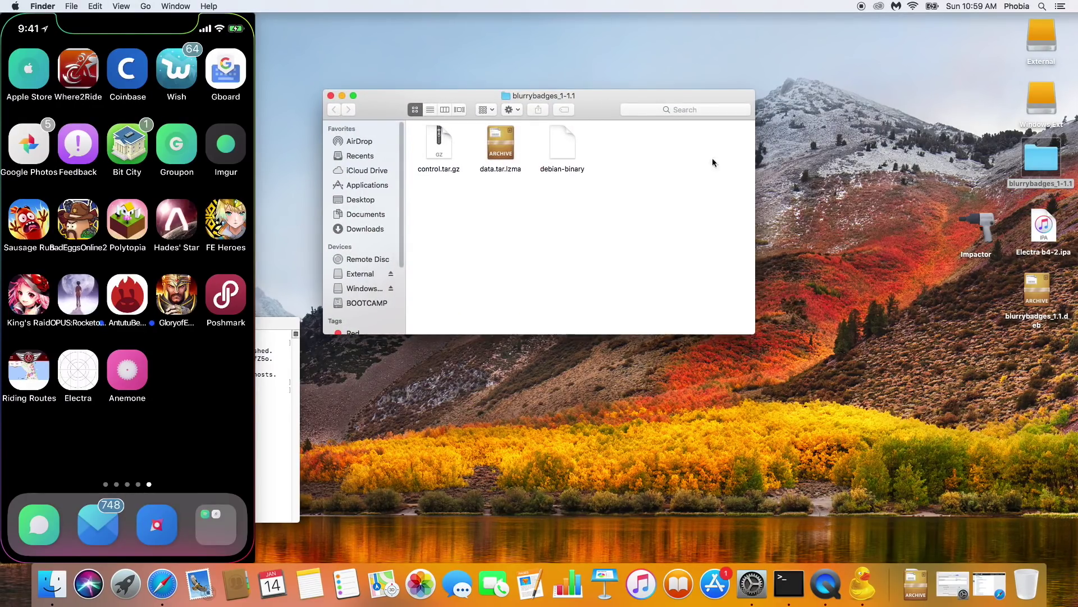
Step: Extract data.tar.lzma, open data/Library, and move the window to the upper right
{"action": "double_click", "coordinate": [507, 166]}
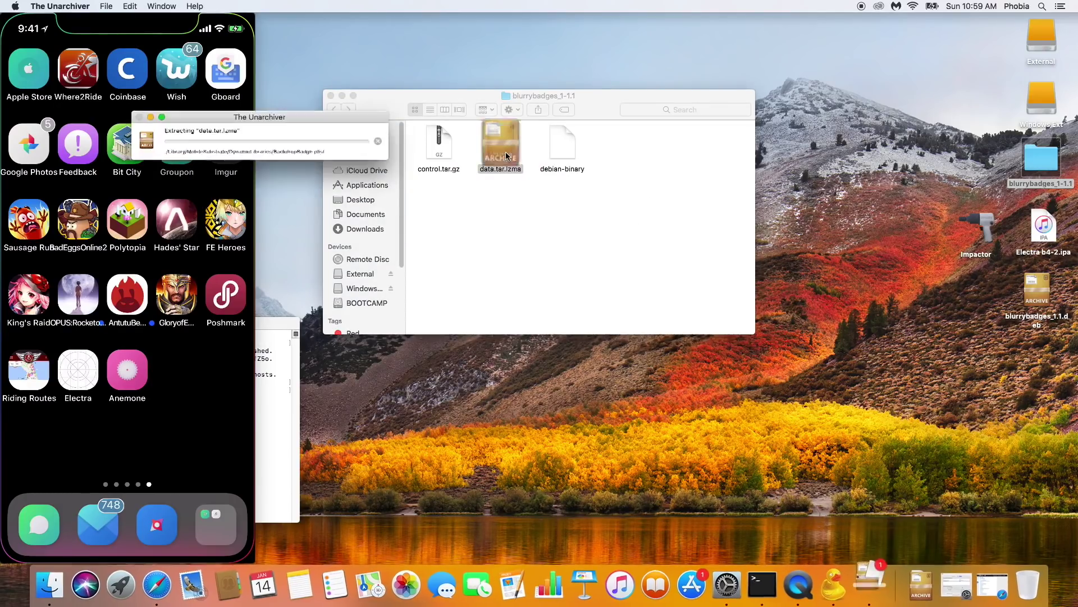
{"action": "double_click", "coordinate": [619, 148]}
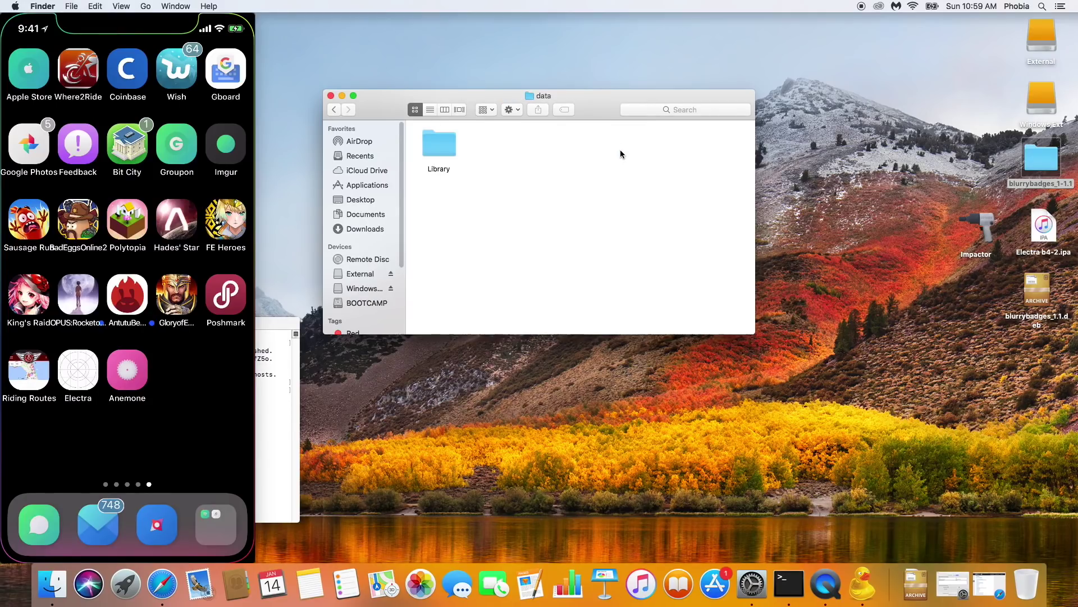
{"action": "double_click", "coordinate": [441, 145]}
{"action": "left_click_drag", "start_coordinate": [506, 98], "coordinate": [725, 53]}
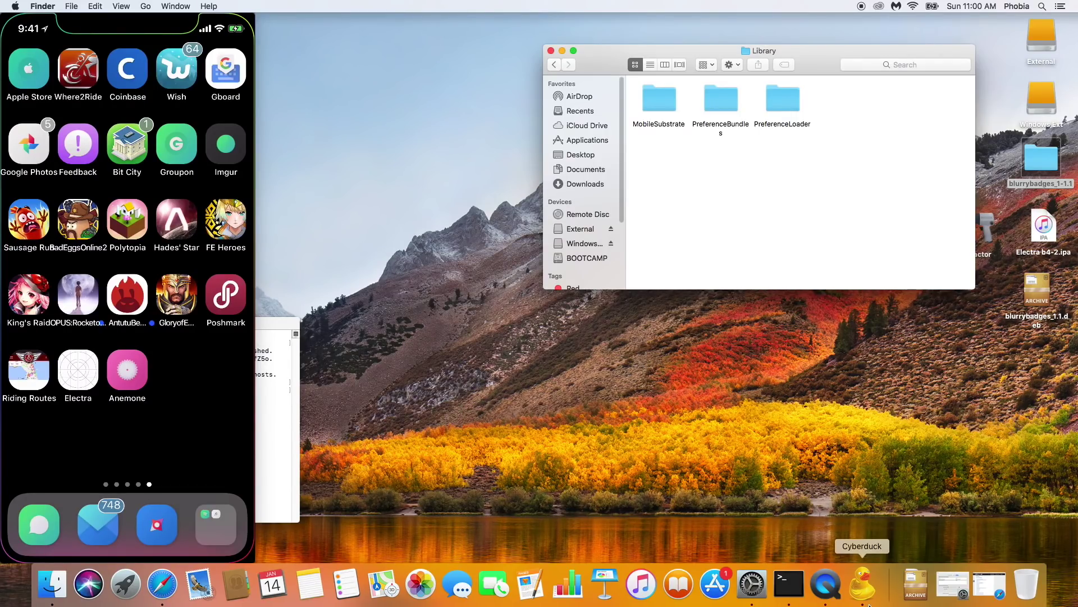
Step: Switch to Cyberduck and enter 192.168.1.81 as the Quick Connect server
{"action": "left_click", "coordinate": [865, 584]}
{"action": "left_click_drag", "start_coordinate": [590, 109], "coordinate": [570, 221]}
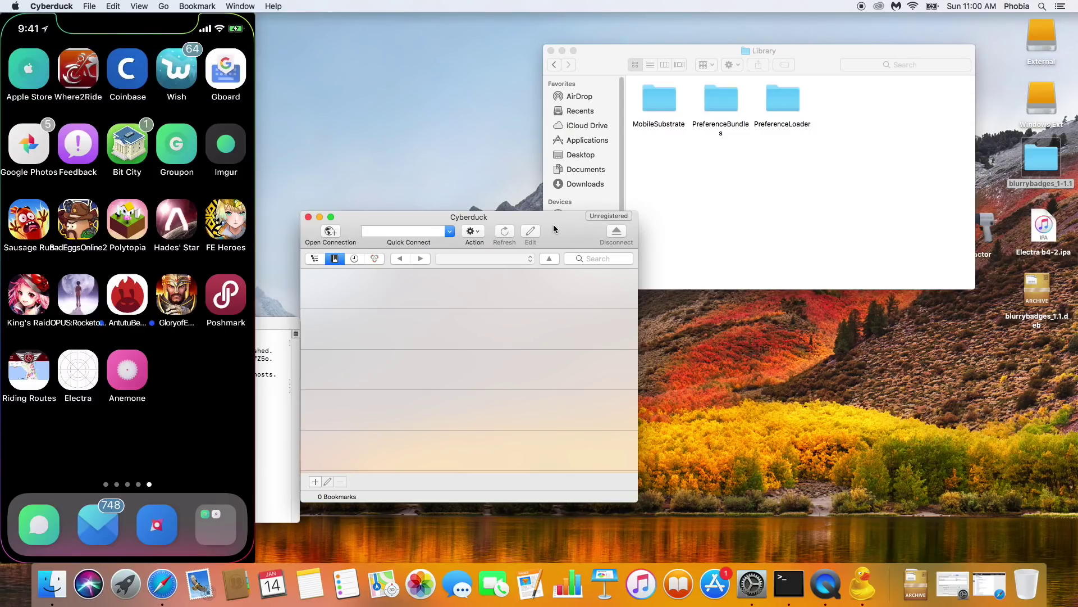
{"action": "left_click", "coordinate": [426, 231]}
{"action": "type", "text": "192.168.1.81"}
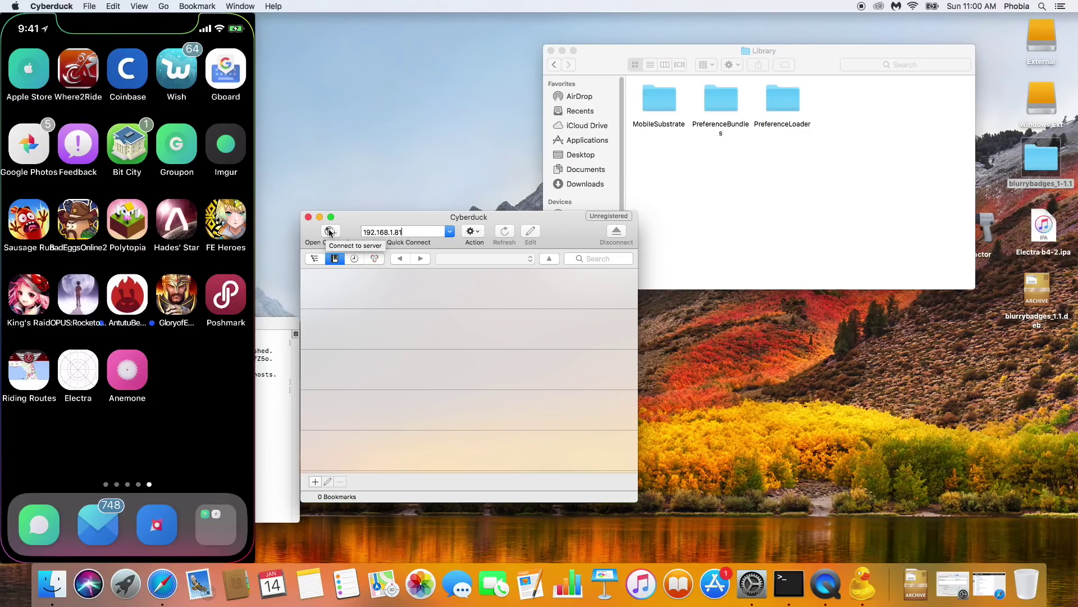
Step: Set up a new SFTP connection to server 192.168.1.81 and check its port
{"action": "mouse_move", "coordinate": [353, 222]}
{"action": "left_mouse_down"}
{"action": "mouse_move", "coordinate": [351, 208]}
{"action": "mouse_move", "coordinate": [348, 221]}
{"action": "left_mouse_up"}
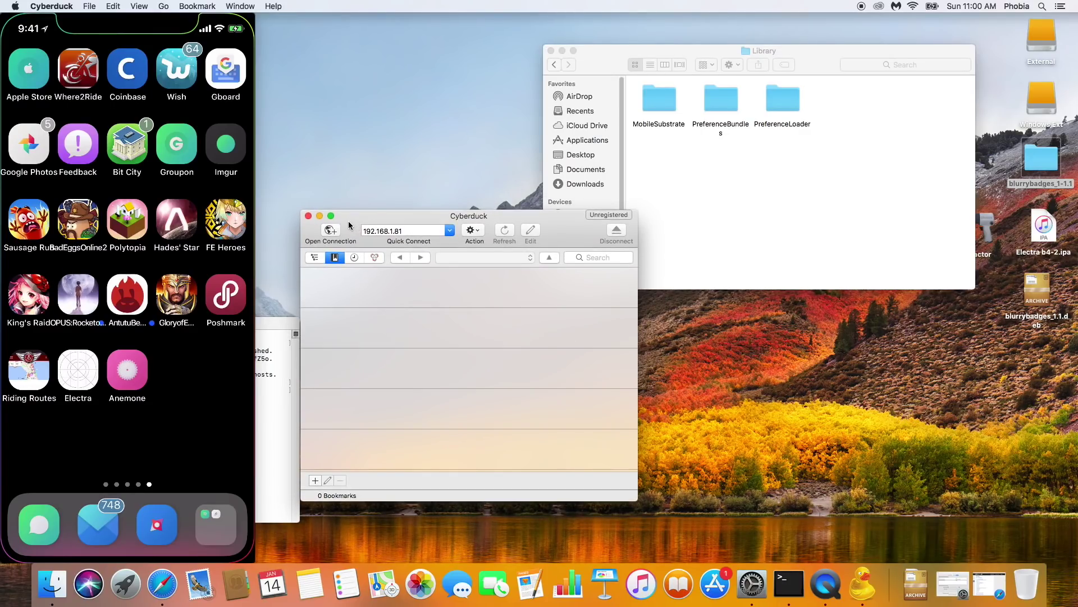
{"action": "left_click", "coordinate": [332, 230]}
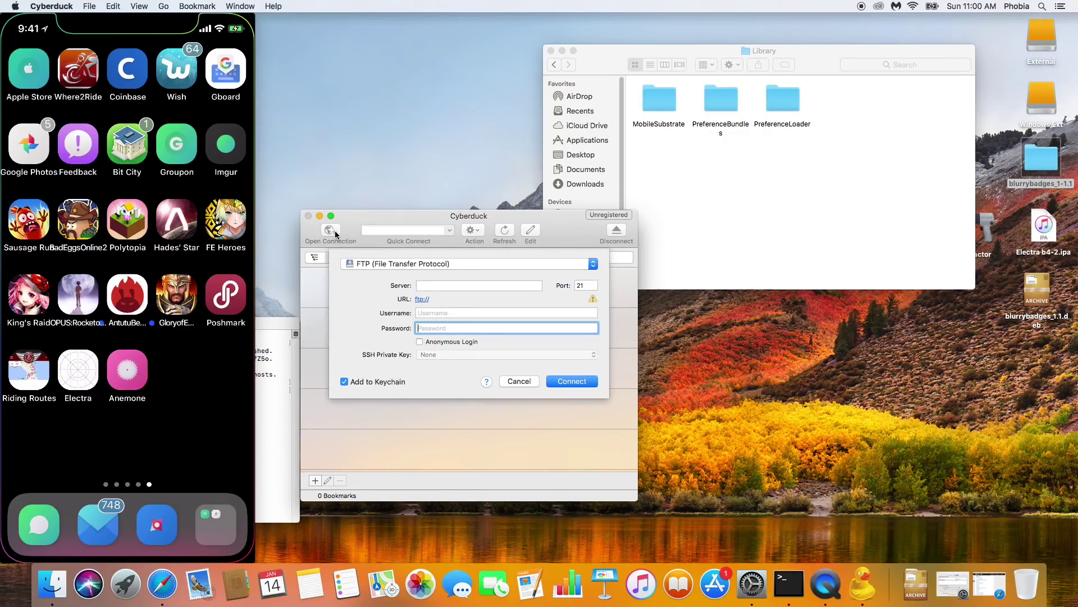
{"action": "left_click", "coordinate": [384, 264]}
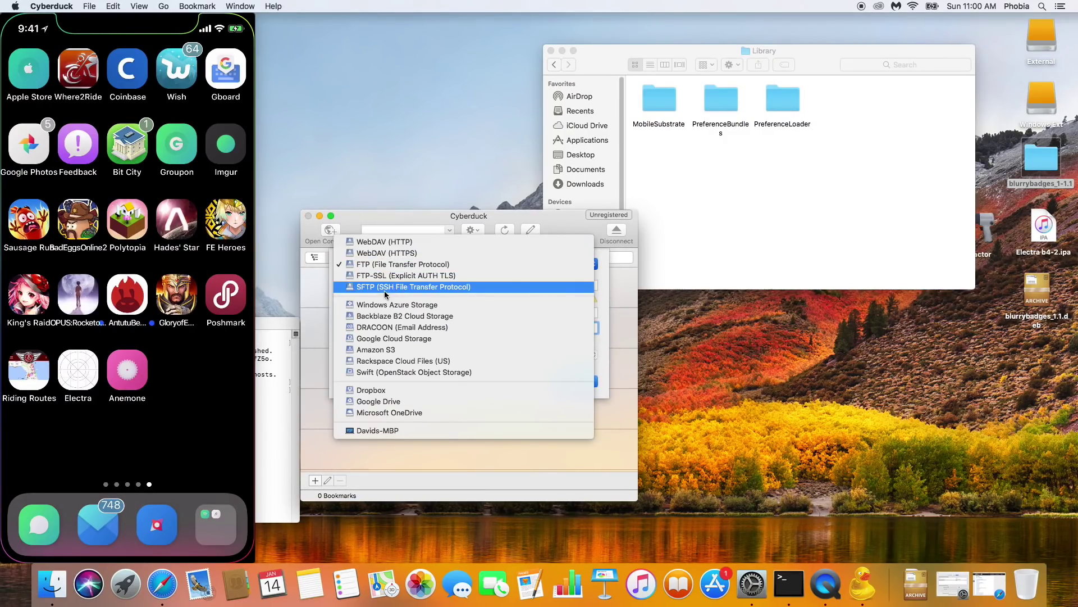
{"action": "left_click", "coordinate": [384, 287]}
{"action": "left_click", "coordinate": [435, 285]}
{"action": "type", "text": "192.1"}
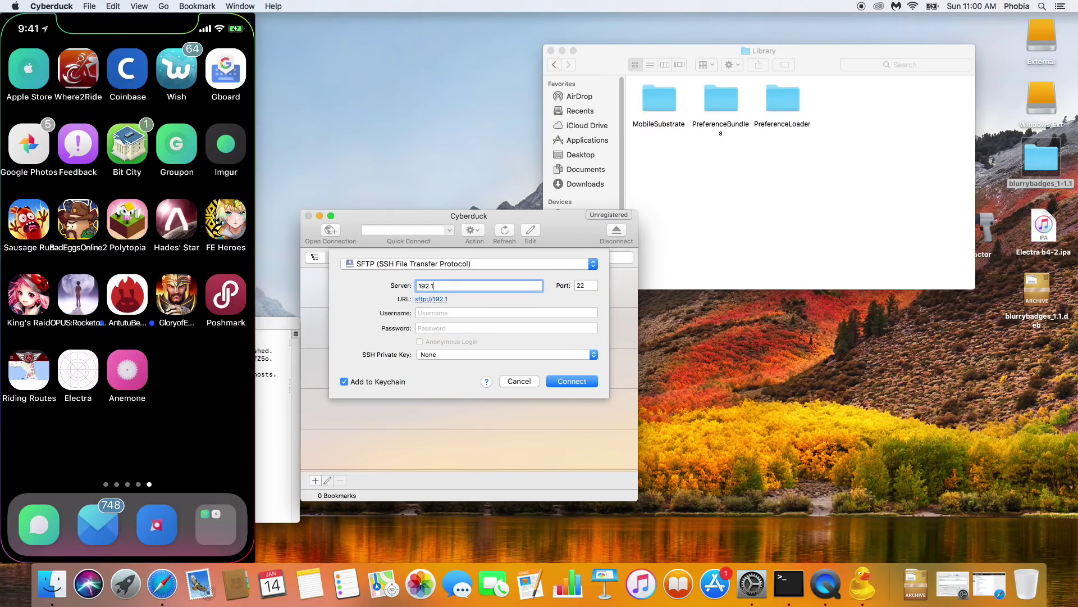
{"action": "type", "text": "68.1.81"}
{"action": "left_click", "coordinate": [577, 285]}
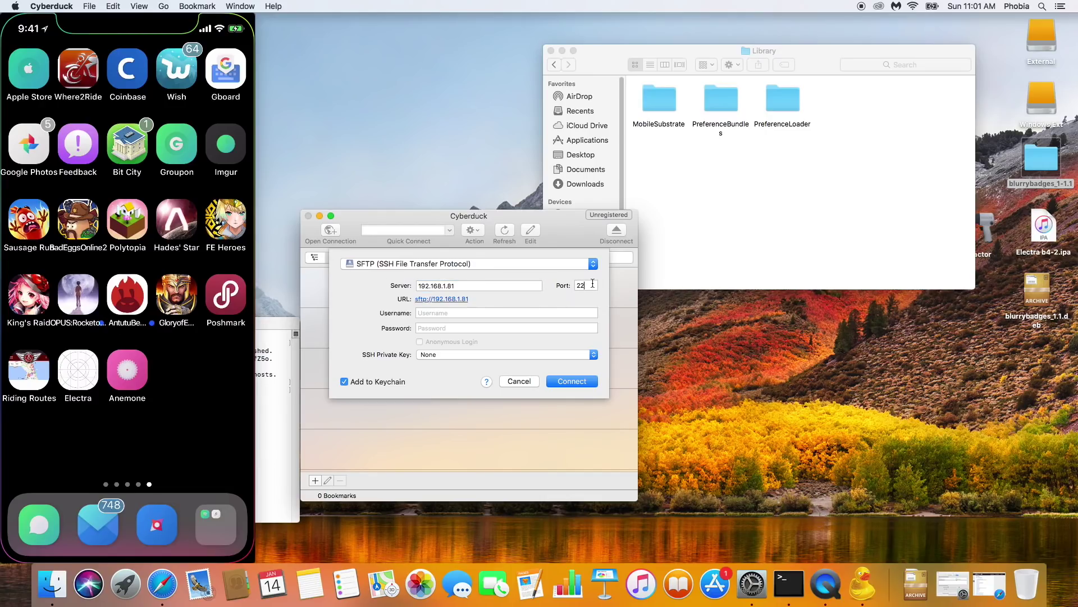
Step: Log in as root with the account password and connect
{"action": "left_click", "coordinate": [438, 314]}
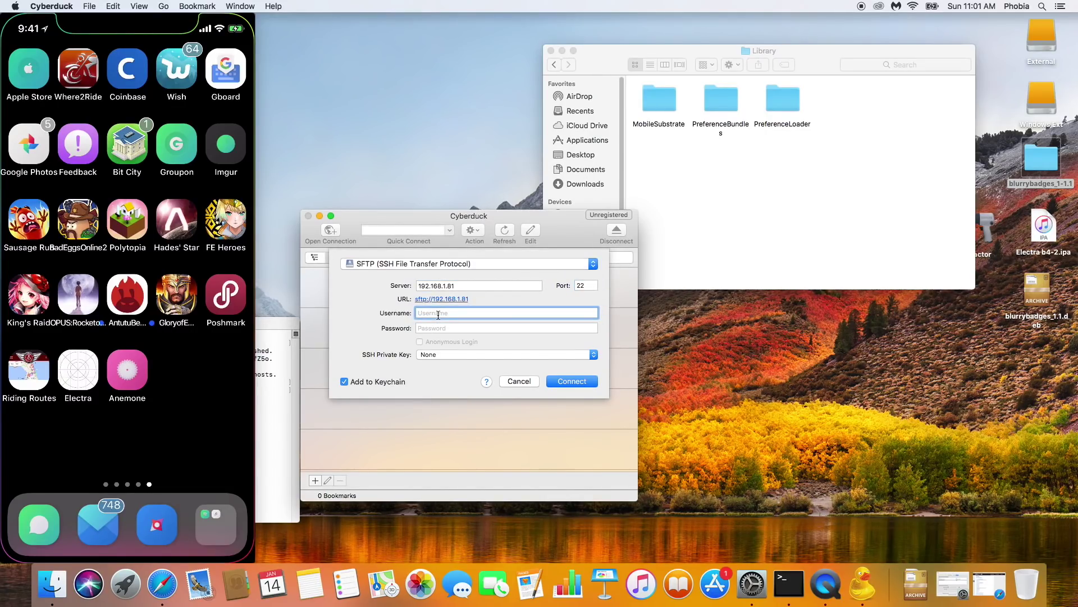
{"action": "type", "text": "root"}
{"action": "key", "text": "Tab"}
{"action": "key", "text": "BackSpace"}
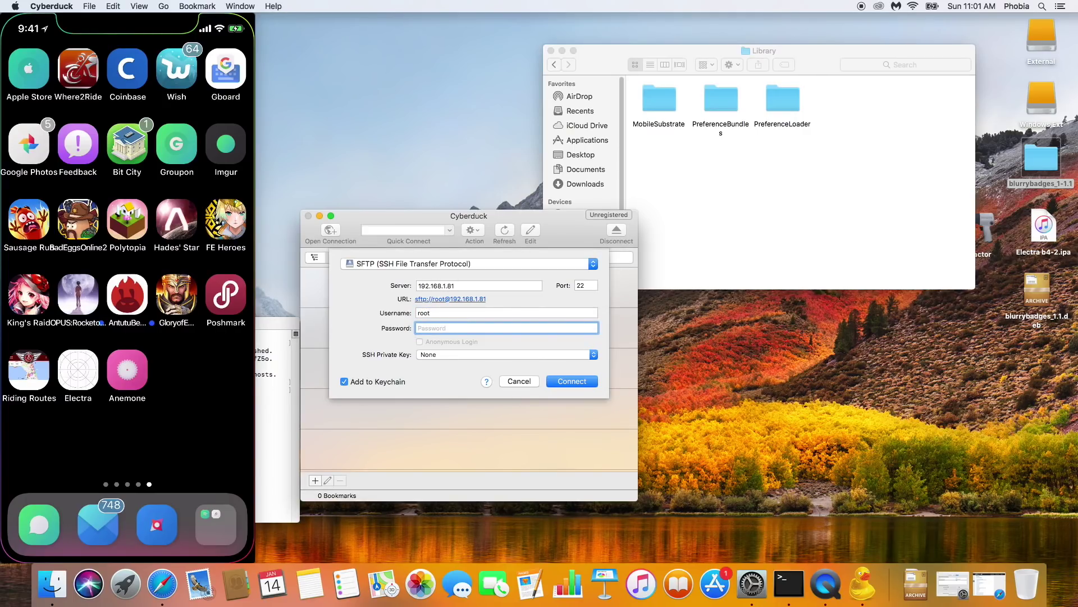
{"action": "type", "text": "alpine"}
{"action": "left_click", "coordinate": [561, 380]}
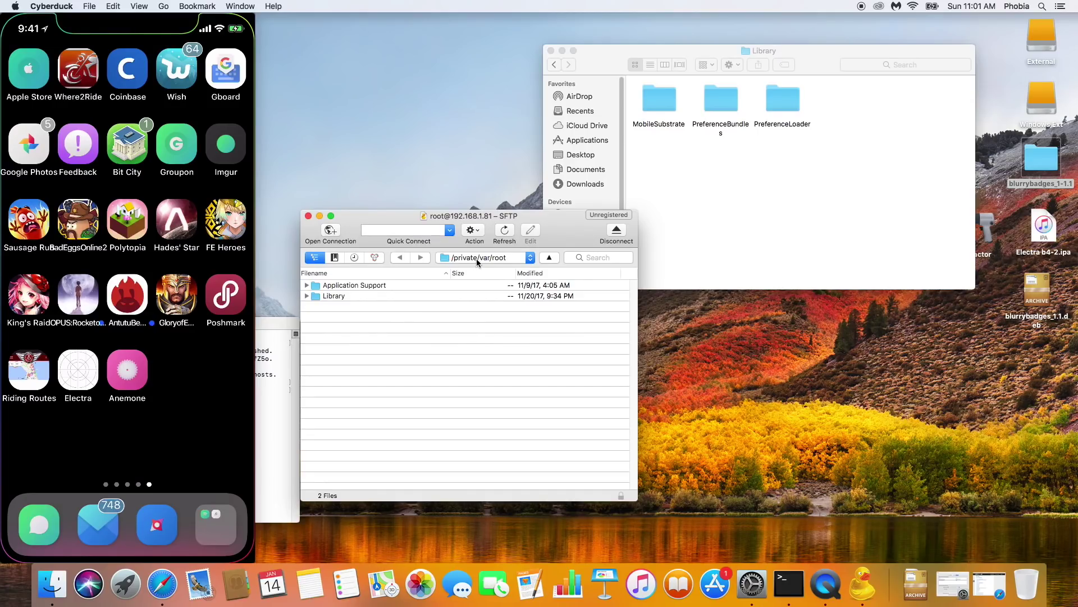
Step: Jump to the iPhone's root folder and open bootstrap/Library
{"action": "left_click", "coordinate": [474, 258]}
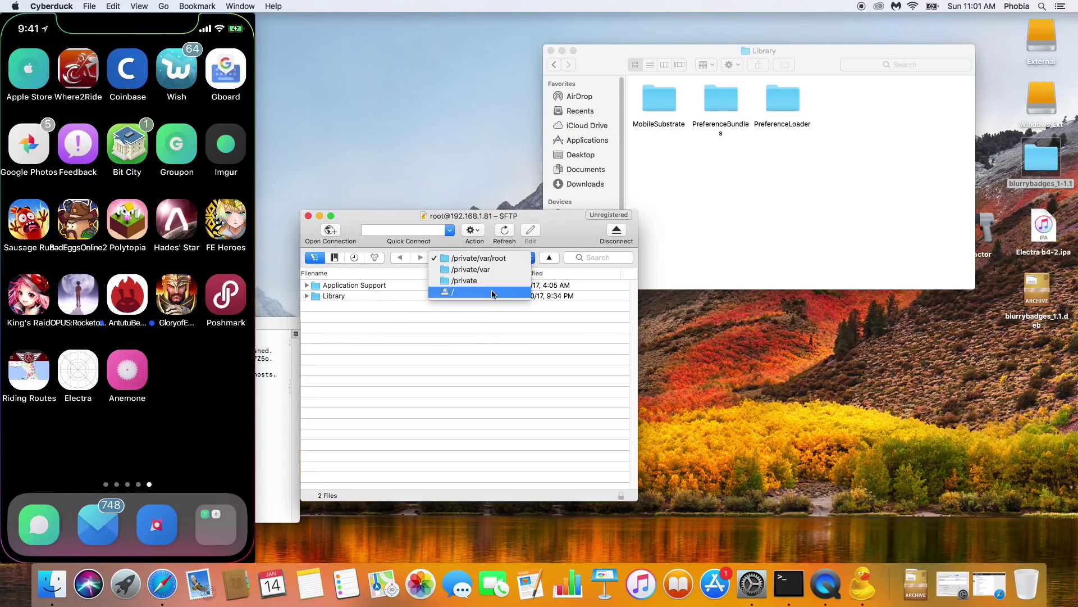
{"action": "left_click", "coordinate": [455, 287]}
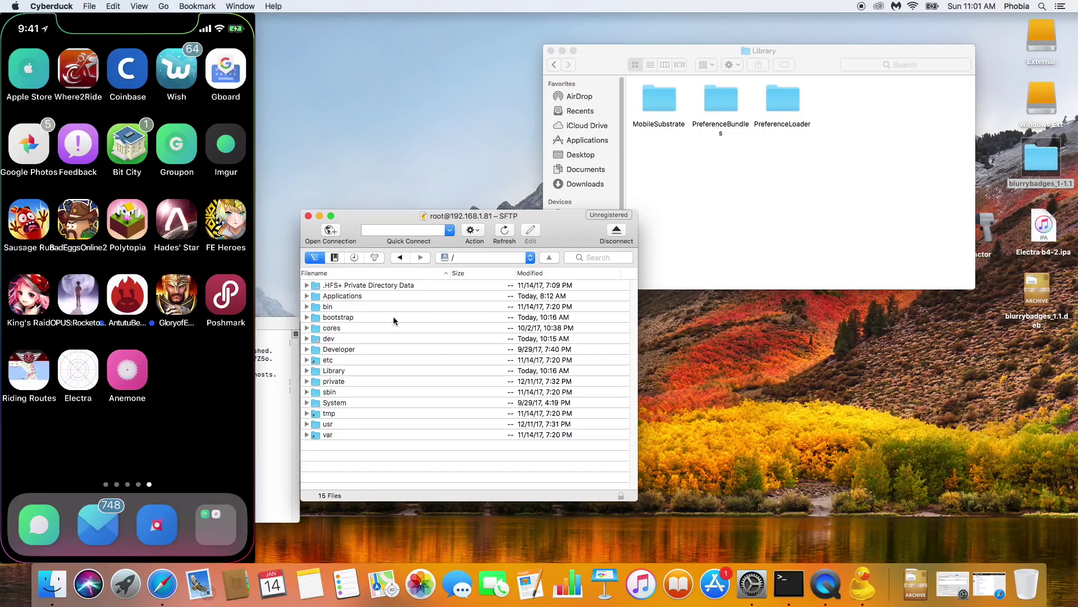
{"action": "double_click", "coordinate": [349, 318]}
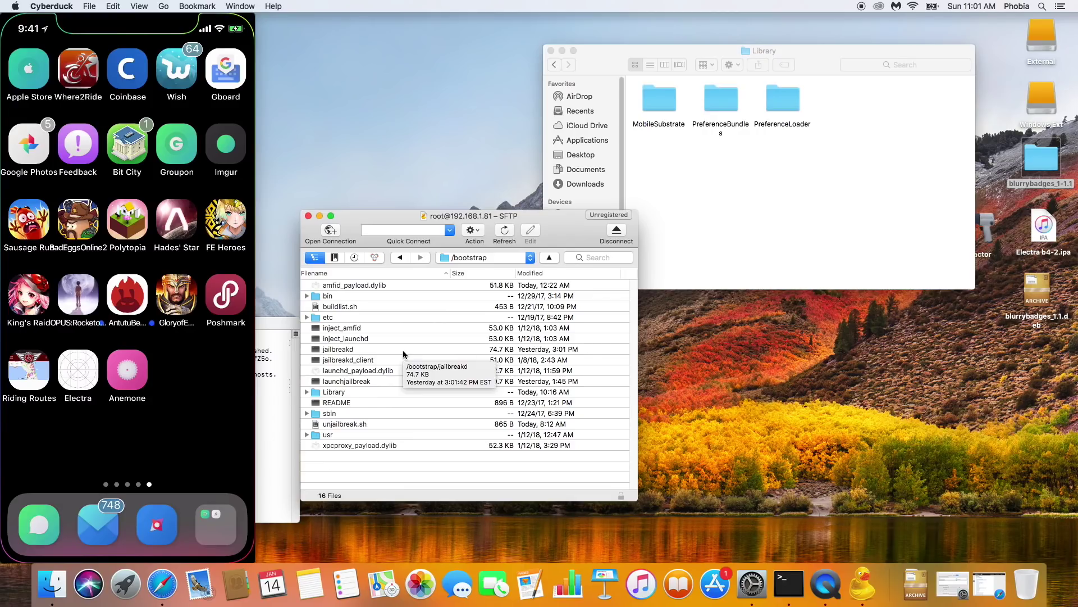
{"action": "double_click", "coordinate": [346, 392]}
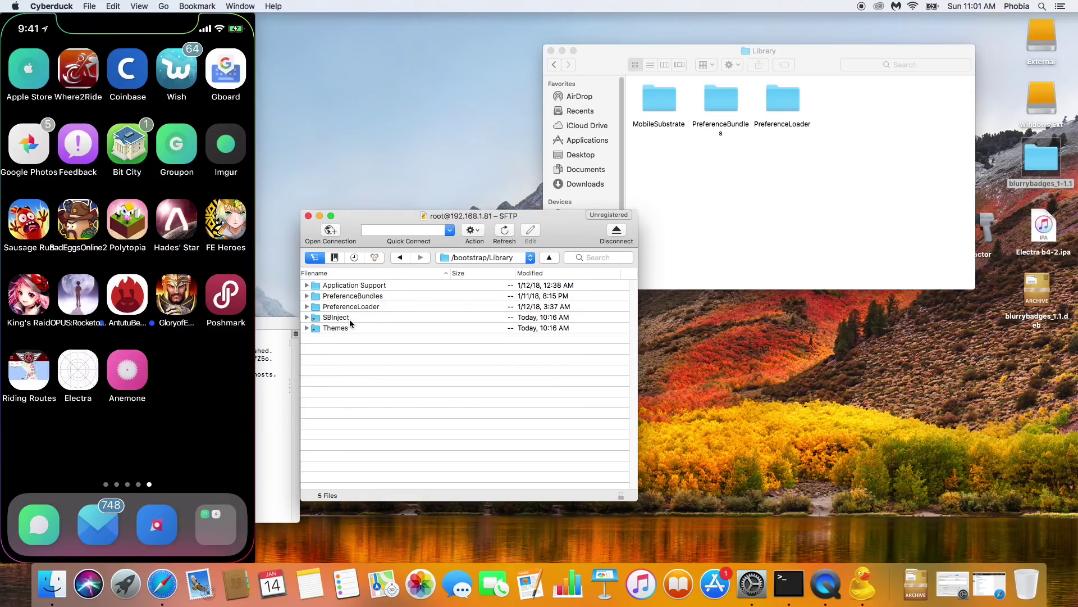
Step: Open the local MobileSubstrate/DynamicLibraries folder in Finder for comparison
{"action": "left_click", "coordinate": [672, 172]}
{"action": "left_click_drag", "start_coordinate": [772, 64], "coordinate": [826, 73]}
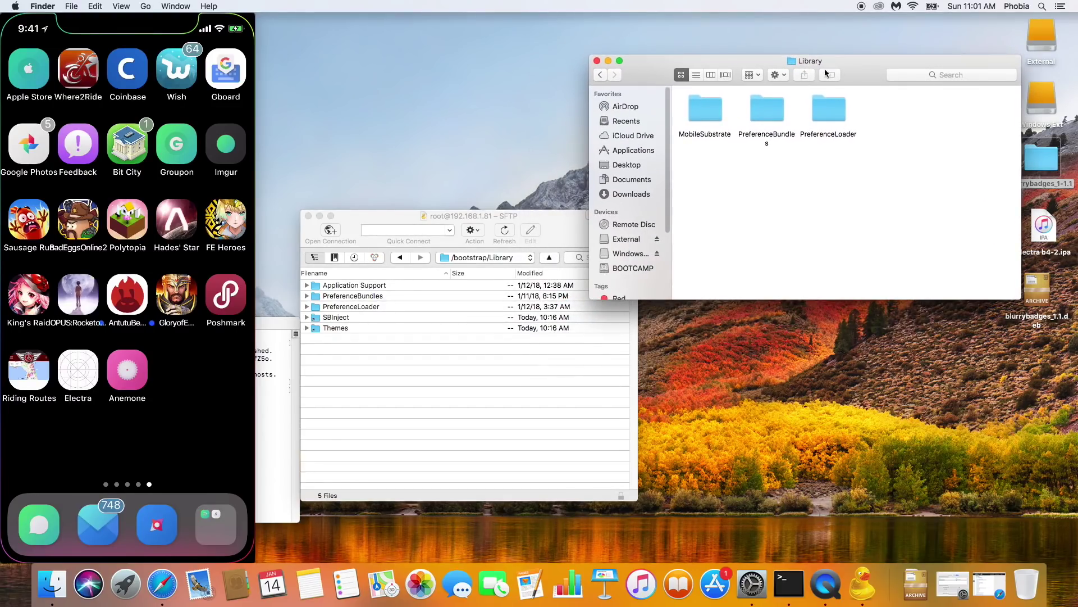
{"action": "double_click", "coordinate": [710, 107]}
{"action": "double_click", "coordinate": [709, 108]}
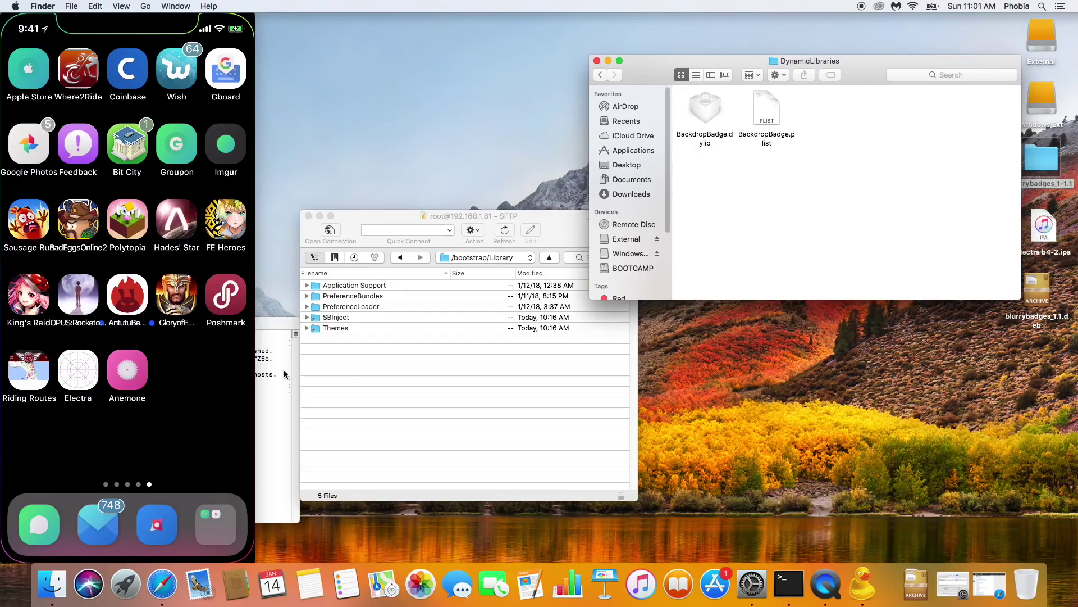
Step: Delete BackdropBadge.dylib and BackdropBadge.plist from the iPhone's SBInject folder
{"action": "left_click", "coordinate": [342, 378]}
{"action": "double_click", "coordinate": [334, 318]}
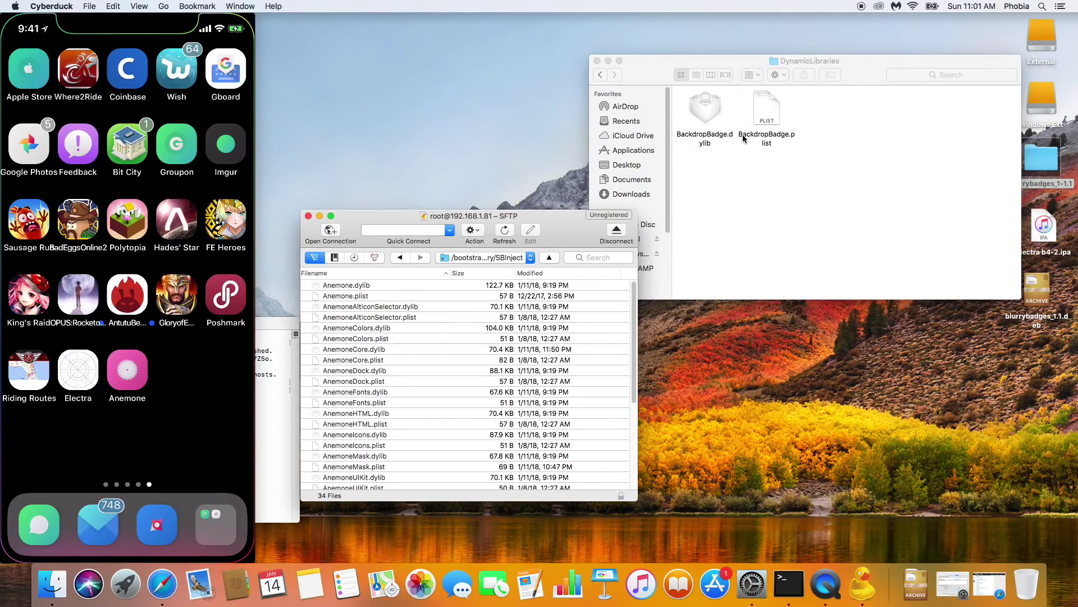
{"action": "left_click", "coordinate": [415, 382]}
{"action": "scroll", "coordinate": [410, 397], "scroll_direction": "down", "scroll_amount": 5}
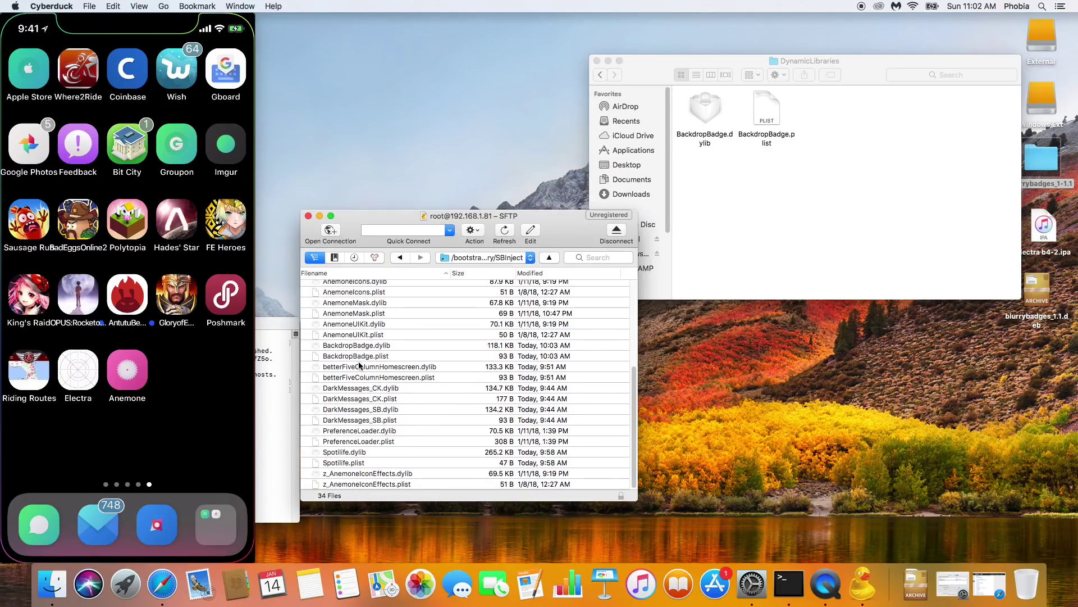
{"action": "left_click", "coordinate": [352, 344]}
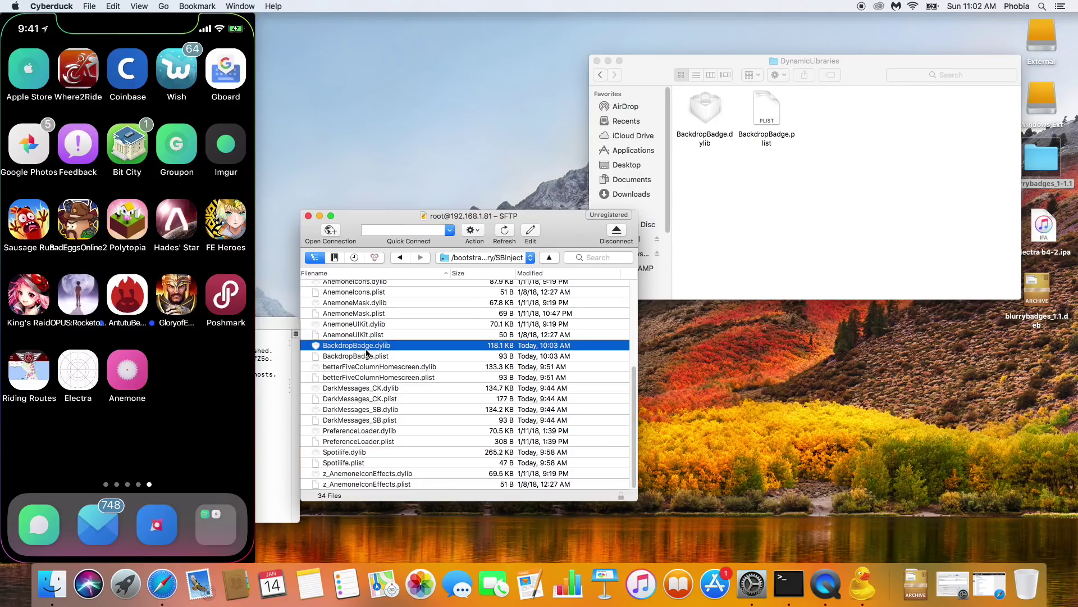
{"action": "left_click", "coordinate": [368, 356], "text": "shift"}
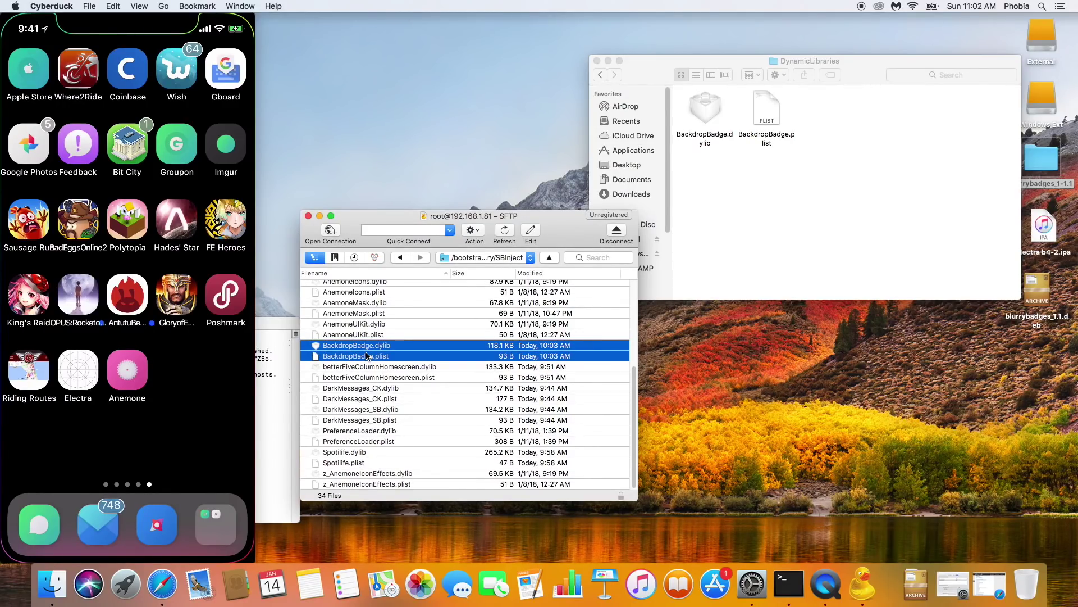
{"action": "key", "text": "super+BackSpace"}
{"action": "key", "text": "Return"}
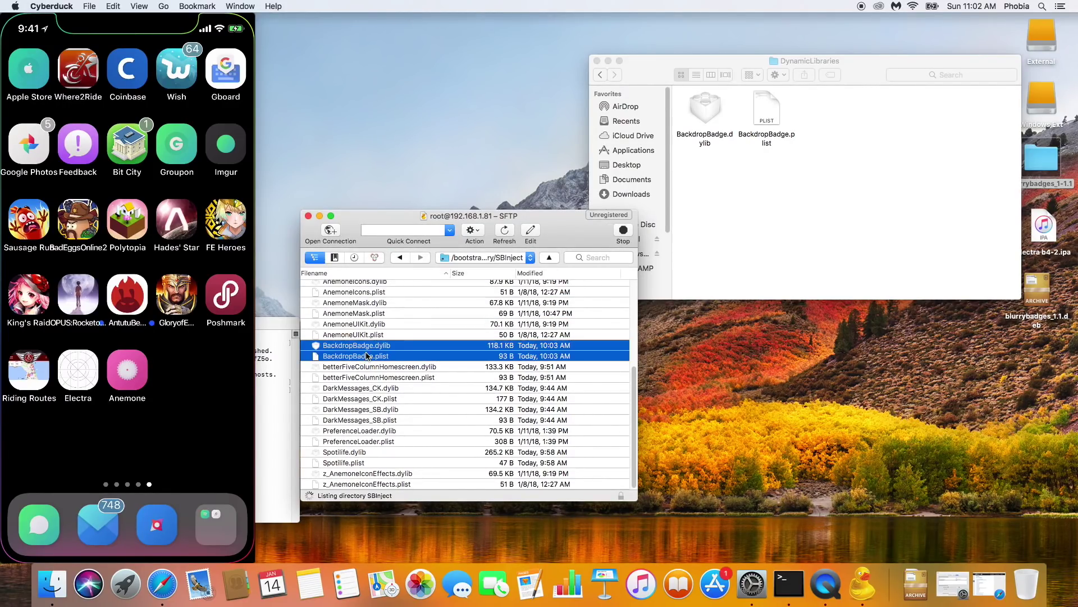
Step: Open PreferenceLoader/Preferences in the iPhone's bootstrap Library
{"action": "left_click", "coordinate": [401, 259]}
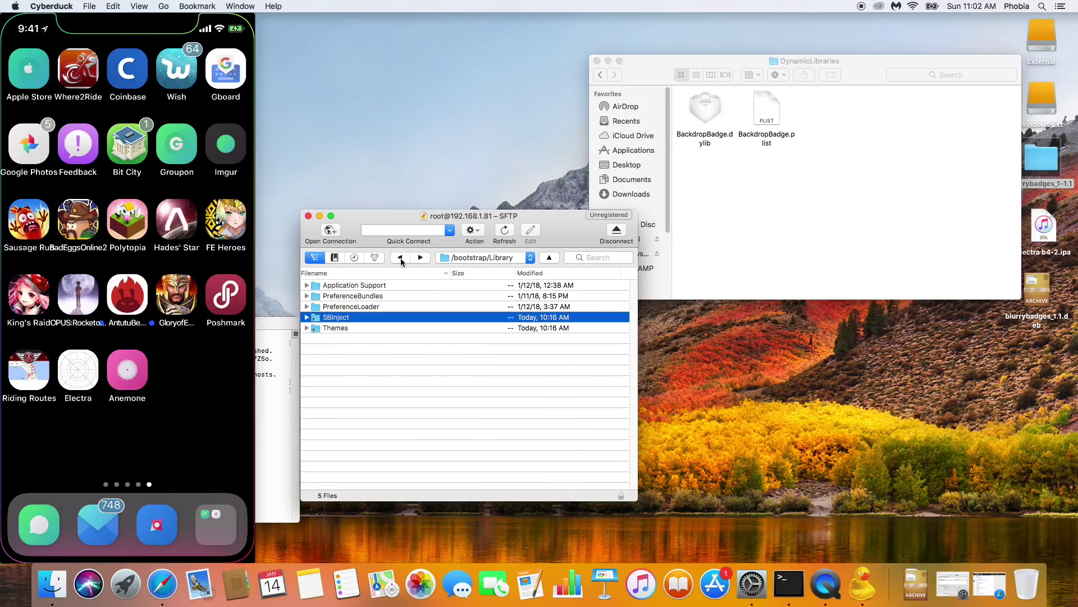
{"action": "double_click", "coordinate": [373, 307]}
{"action": "double_click", "coordinate": [346, 287]}
Step: Open the local PreferenceLoader/Preferences folder in Finder
{"action": "left_click", "coordinate": [780, 175]}
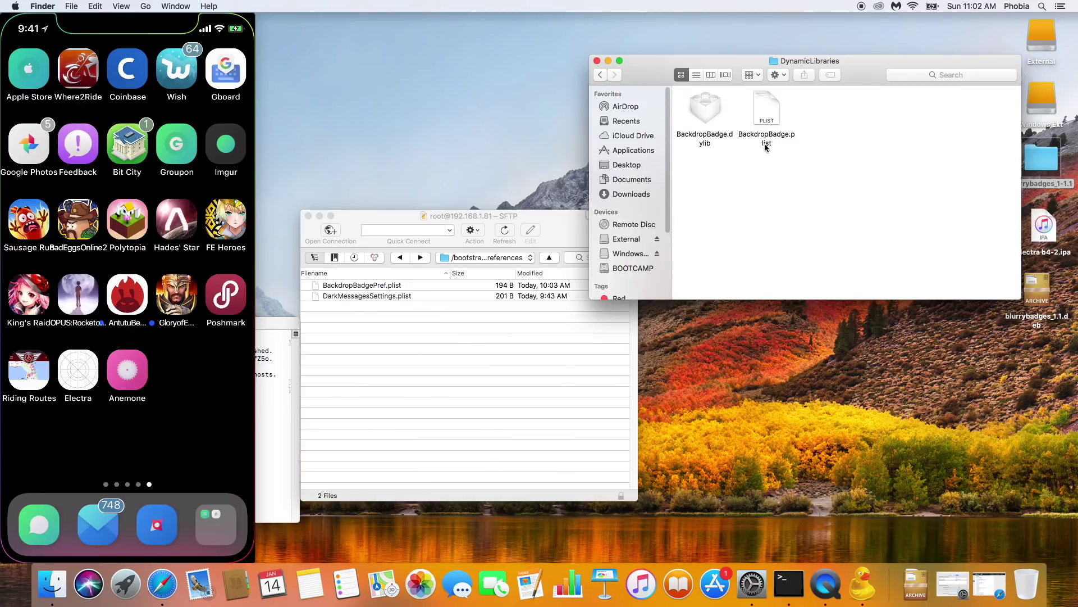
{"action": "left_click", "coordinate": [598, 74]}
{"action": "left_click", "coordinate": [598, 74]}
{"action": "double_click", "coordinate": [826, 113]}
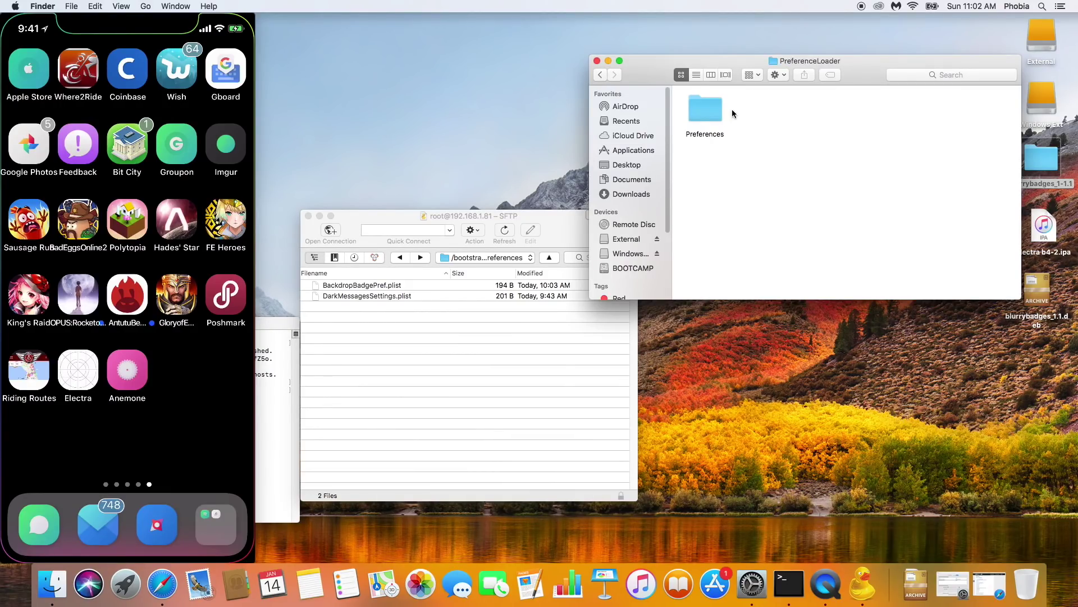
{"action": "double_click", "coordinate": [707, 108]}
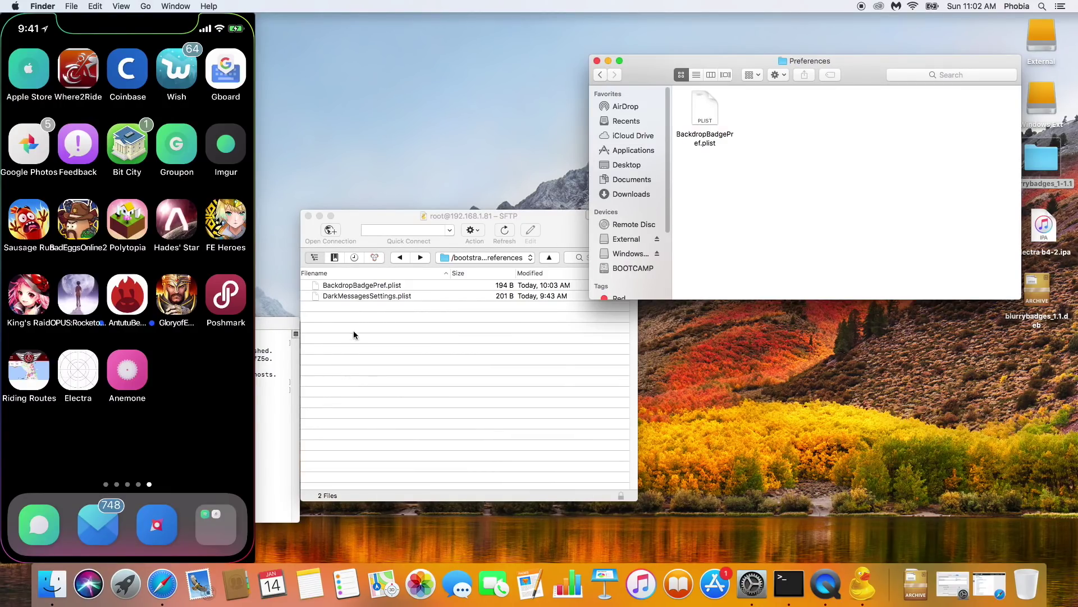
Step: Delete BackdropBadgePref.plist on the iPhone and return to /bootstrap/Library
{"action": "left_click", "coordinate": [354, 293]}
{"action": "left_click", "coordinate": [369, 286]}
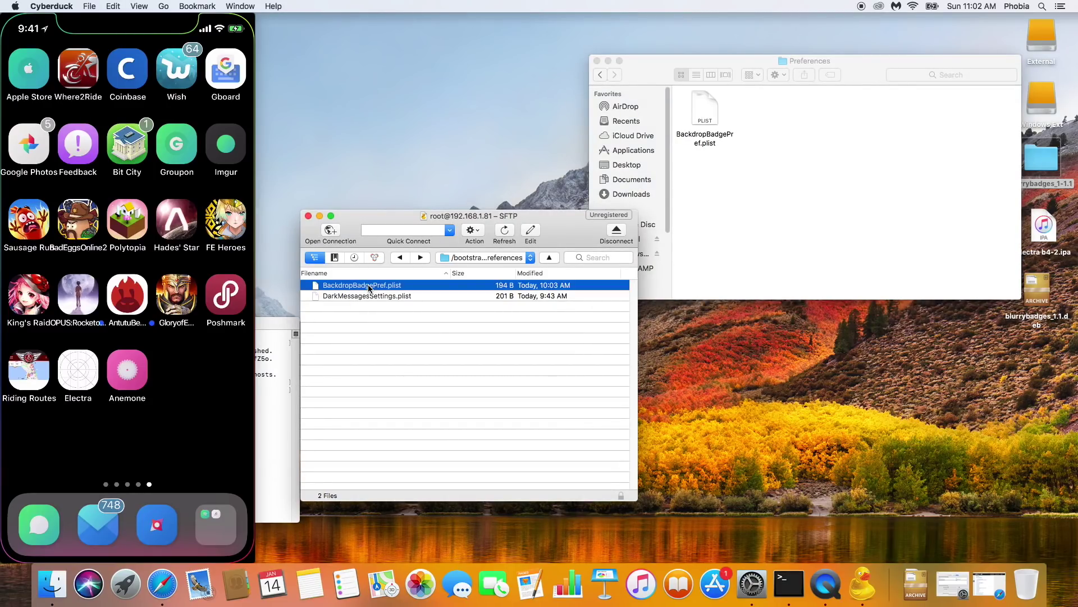
{"action": "key", "text": "super+BackSpace"}
{"action": "key", "text": "Return"}
{"action": "left_click", "coordinate": [400, 262]}
{"action": "left_click", "coordinate": [401, 262]}
Step: Delete BackdropBadgePref.bundle from the iPhone's PreferenceBundles folder
{"action": "double_click", "coordinate": [358, 296]}
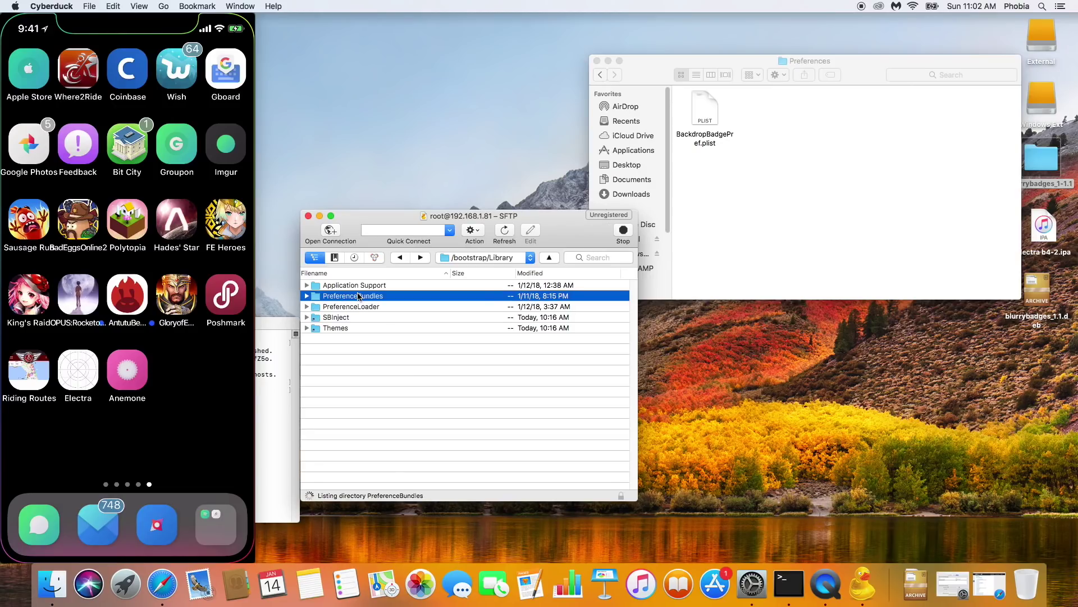
{"action": "left_click", "coordinate": [369, 288]}
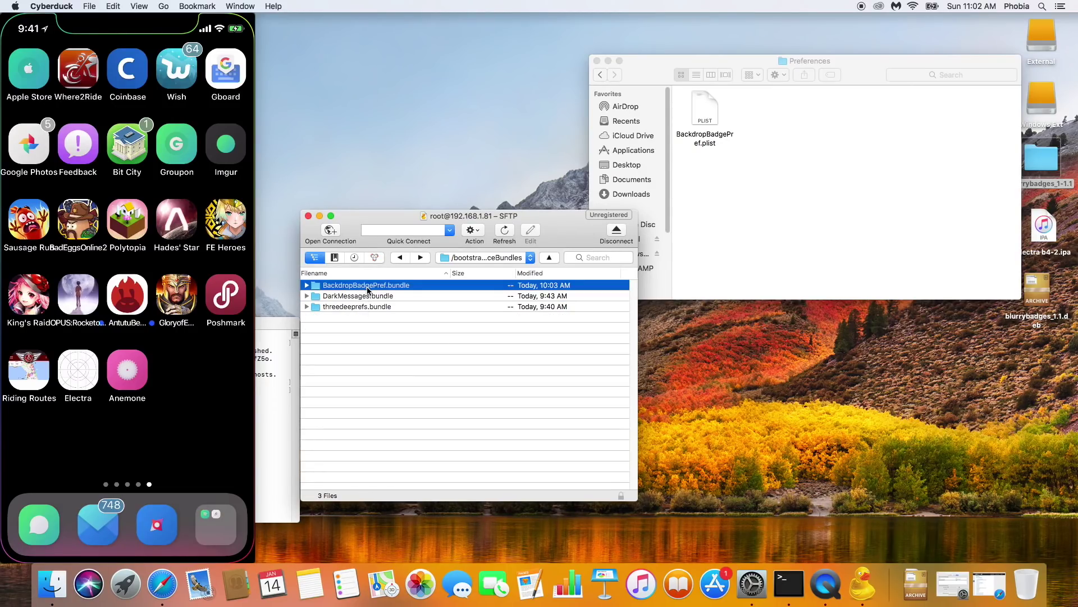
{"action": "key", "text": "super+BackSpace"}
{"action": "key", "text": "Return"}
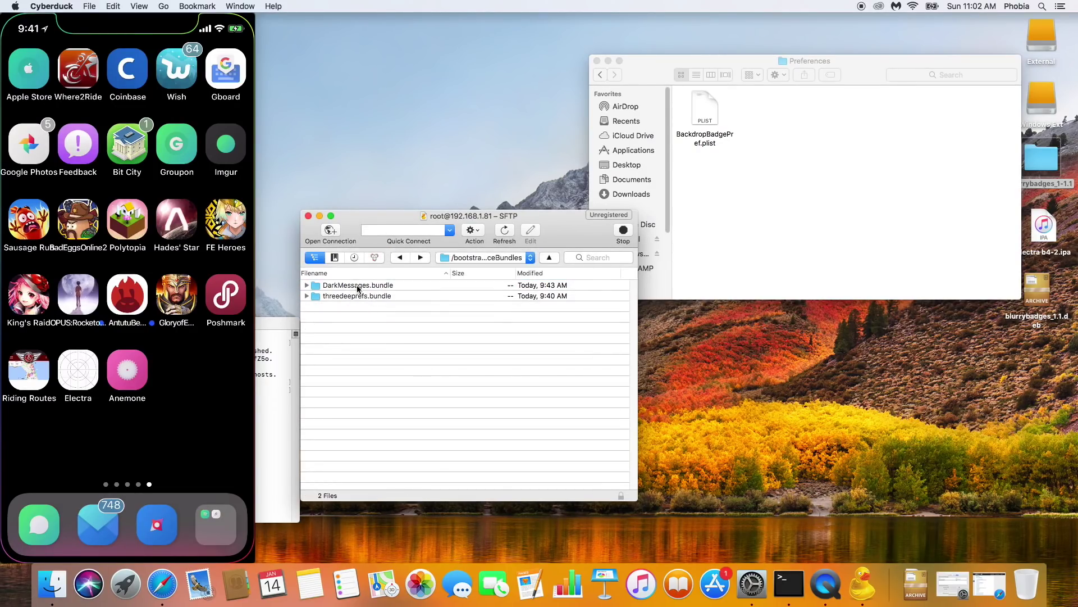
Step: Open the local PreferenceBundles folder showing BackdropBadgePref.bundle, then bring Terminal forward
{"action": "left_click", "coordinate": [645, 93]}
{"action": "left_click", "coordinate": [601, 74]}
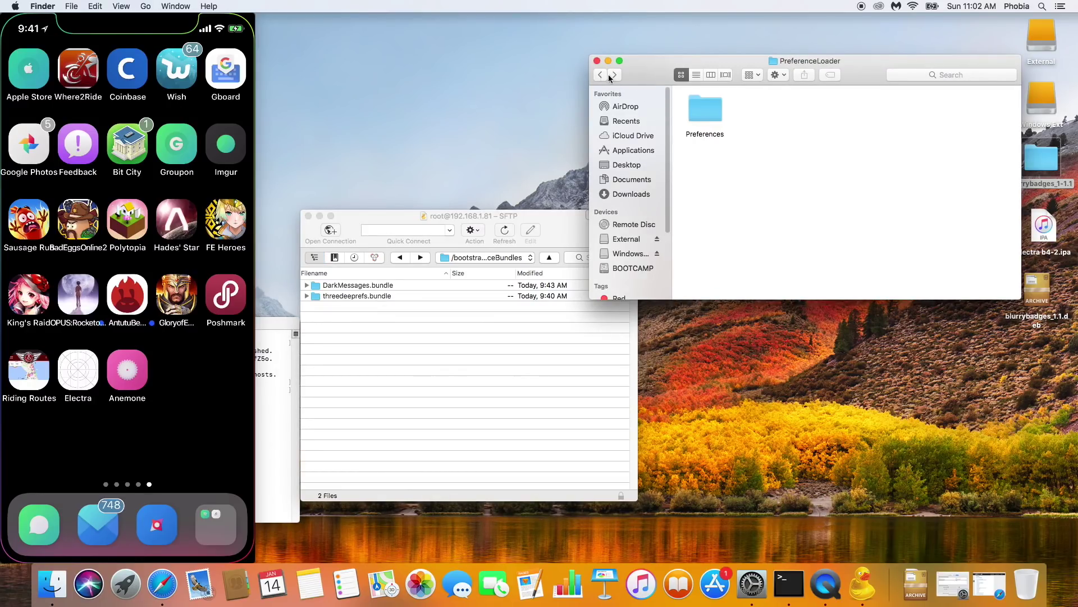
{"action": "left_click", "coordinate": [598, 74]}
{"action": "double_click", "coordinate": [766, 116]}
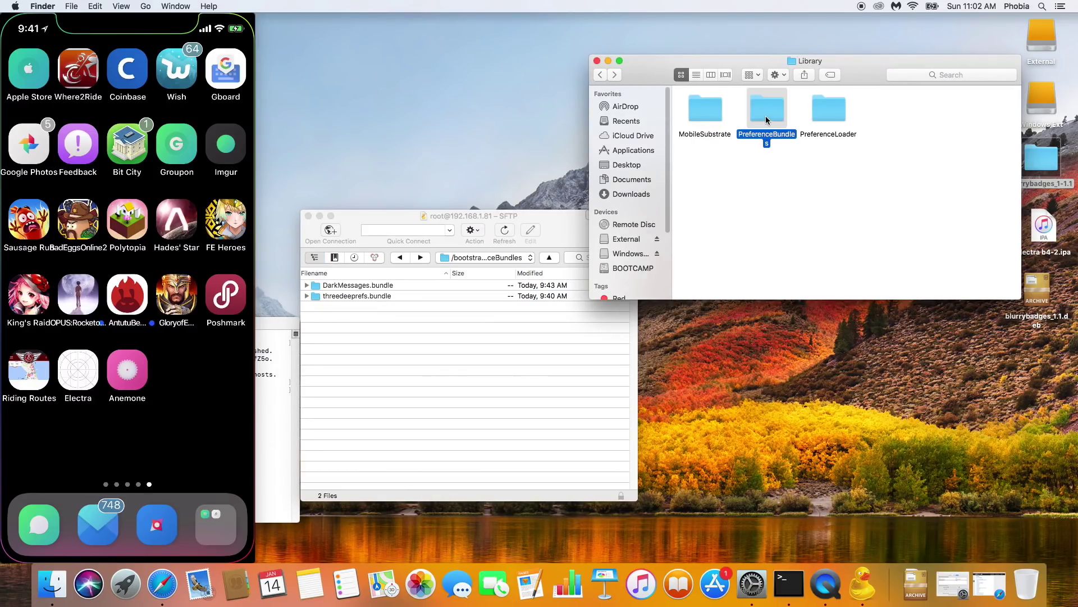
{"action": "left_click", "coordinate": [706, 116]}
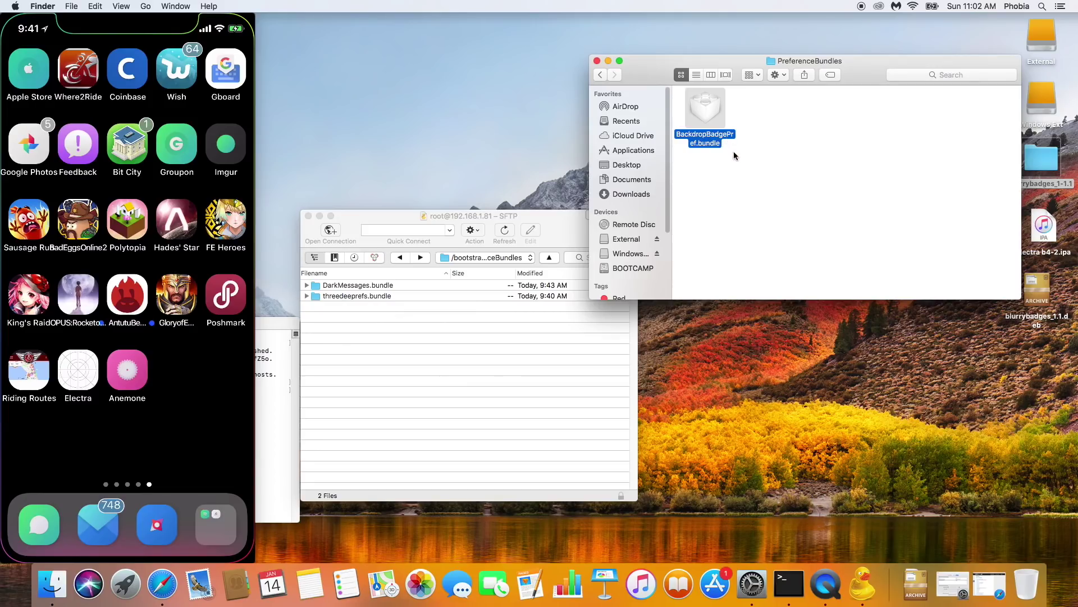
{"action": "left_click", "coordinate": [742, 208]}
{"action": "left_click", "coordinate": [460, 355]}
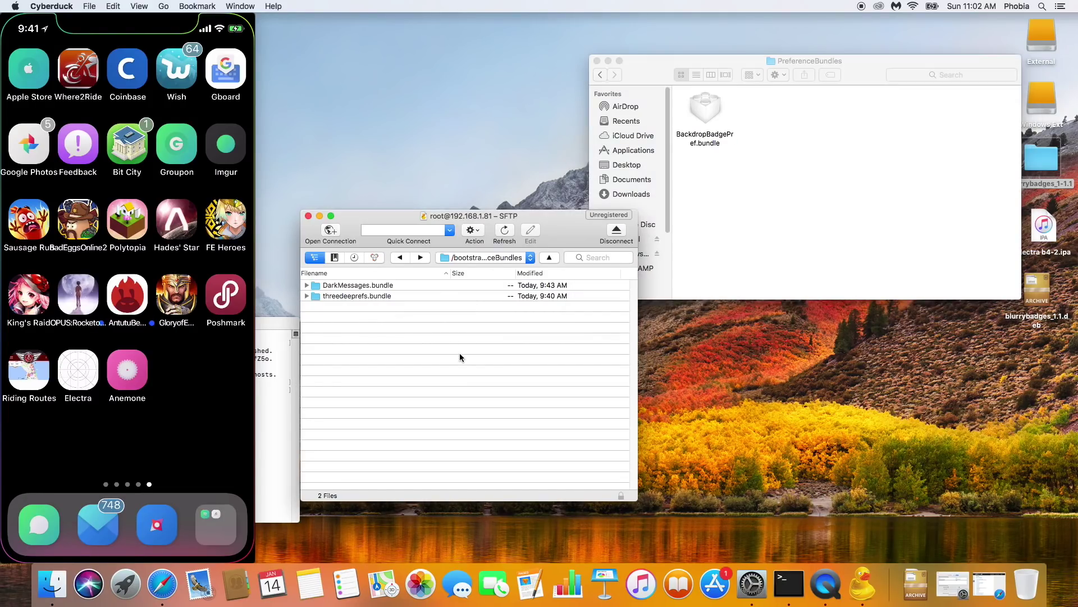
{"action": "left_click", "coordinate": [278, 324]}
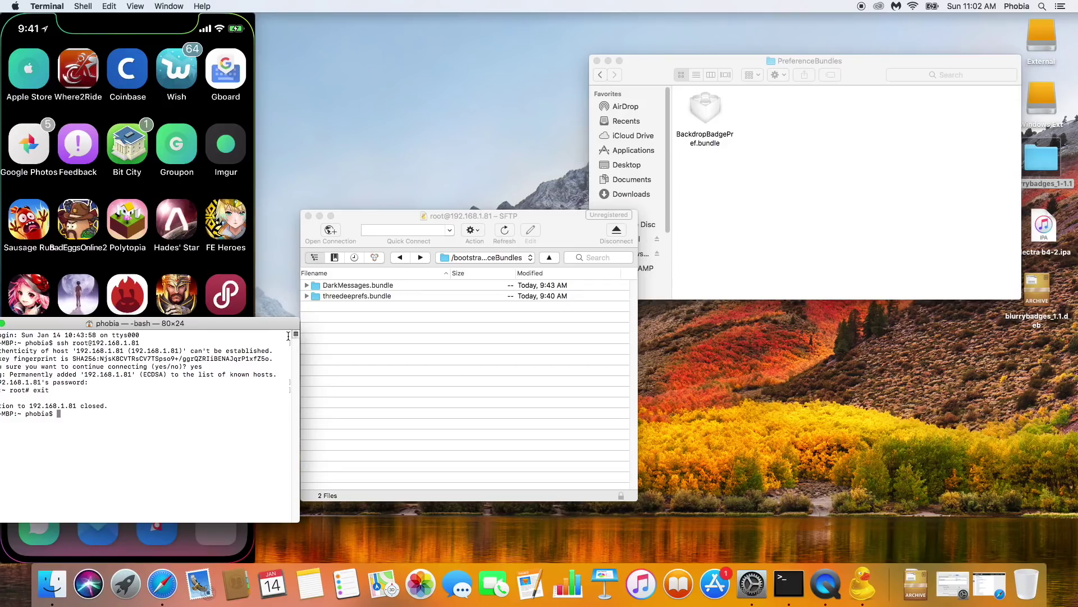
{"action": "key", "text": "super+space"}
{"action": "type", "text": "termi"}
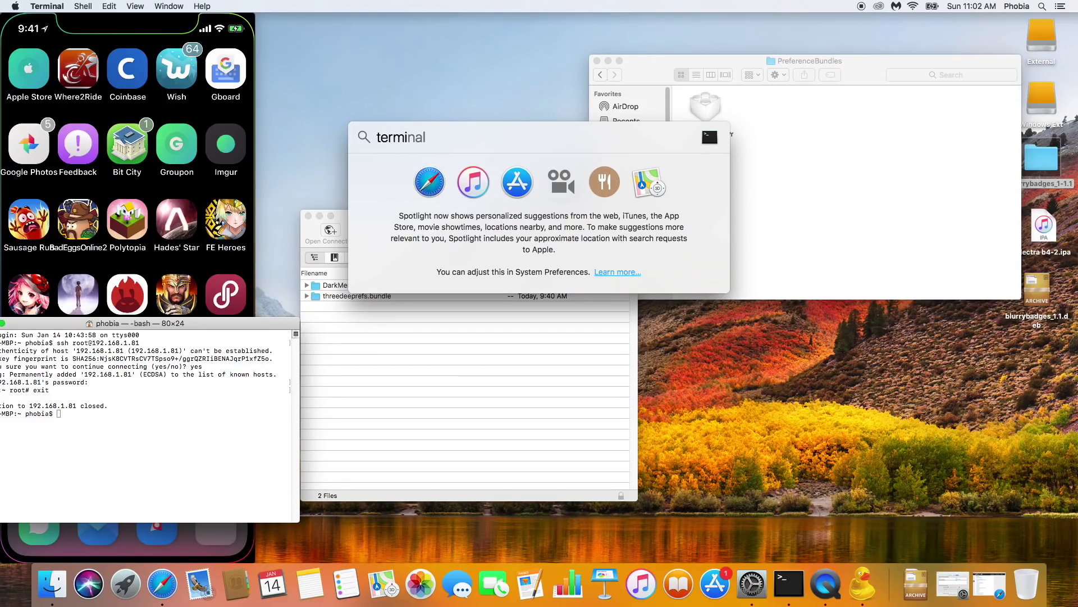
{"action": "key", "text": "Escape"}
{"action": "key", "text": "Escape"}
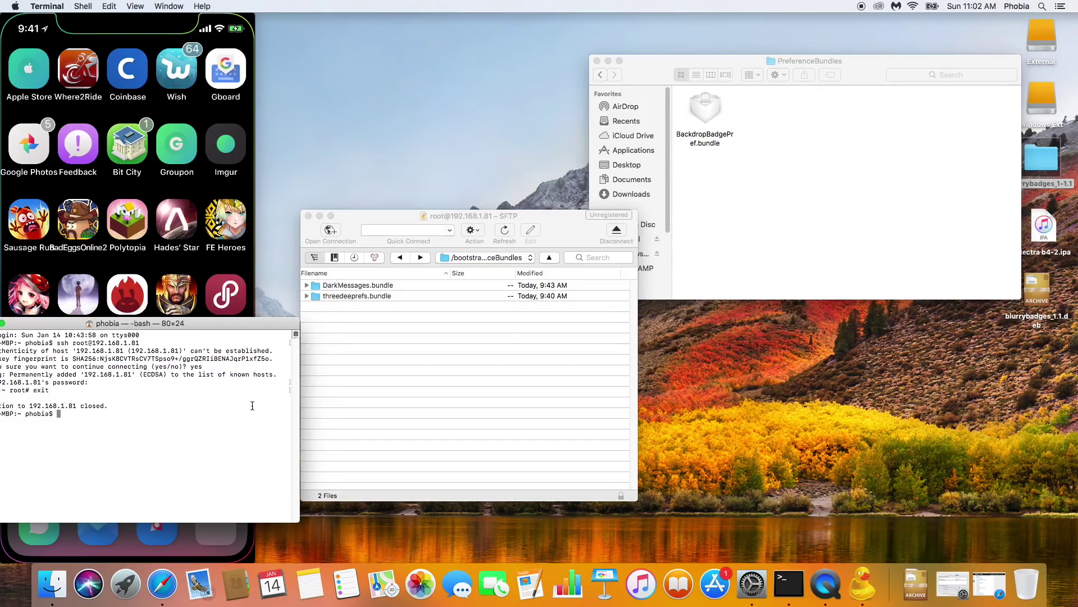
{"action": "type", "text": "ssh root@192.168.1.81"}
{"action": "key", "text": "Return"}
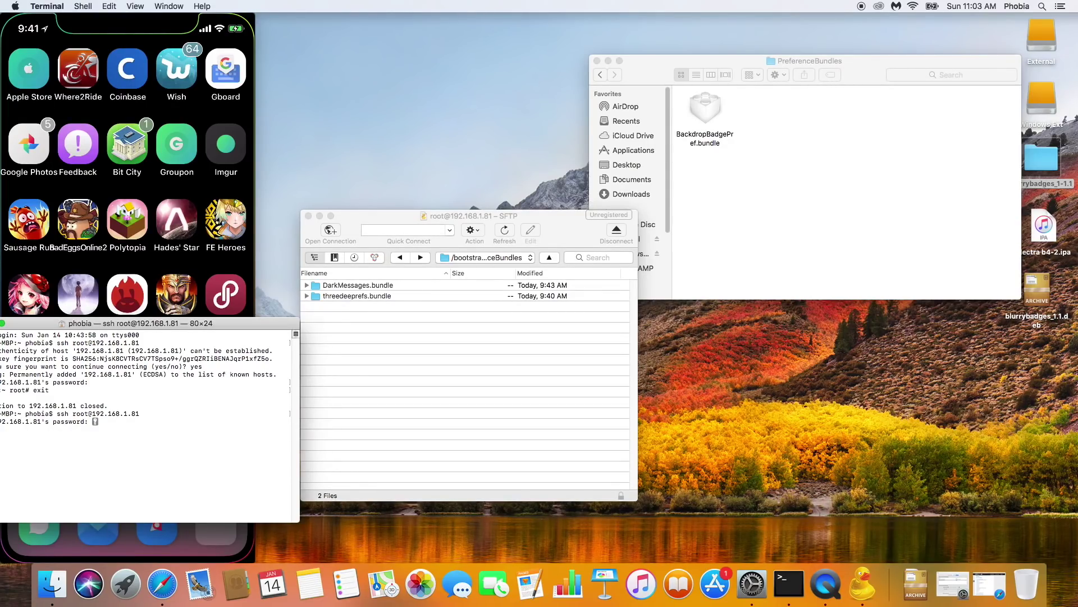
{"action": "key", "text": "Return"}
Step: Run killall -9 SpringBoard to respring the iPhone
{"action": "type", "text": "killall -"}
{"action": "type", "text": "9 SpringBoard"}
{"action": "key", "text": "Return"}
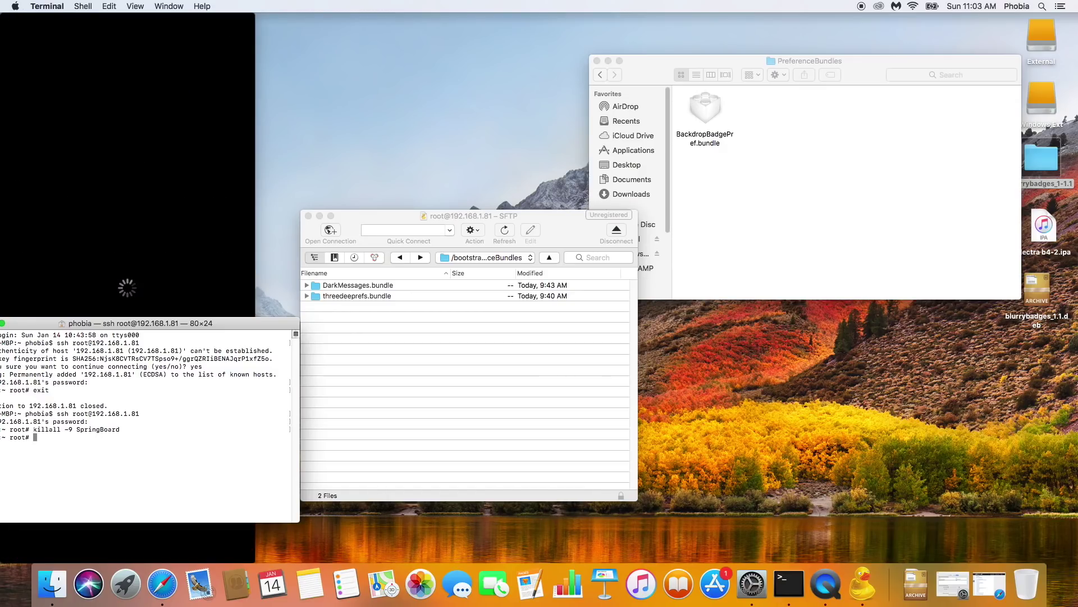